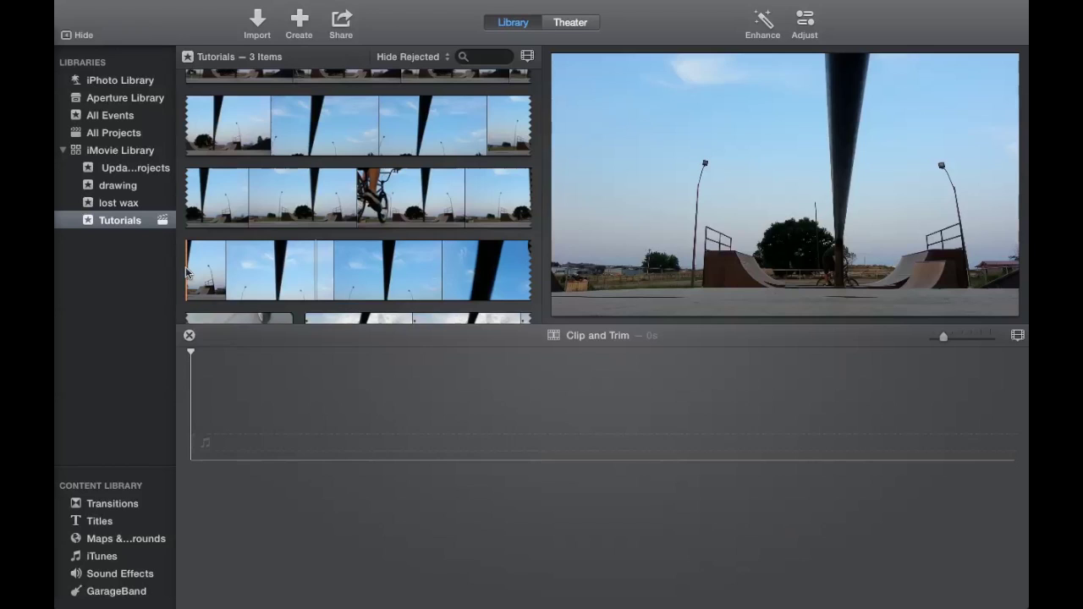
- Select about 4 seconds of the blue-sky skatepark footage showing the rider approaching and add it to the Clip and Trim project
{"action": "scroll", "coordinate": [185, 266], "scroll_direction": "down", "scroll_amount": 2}
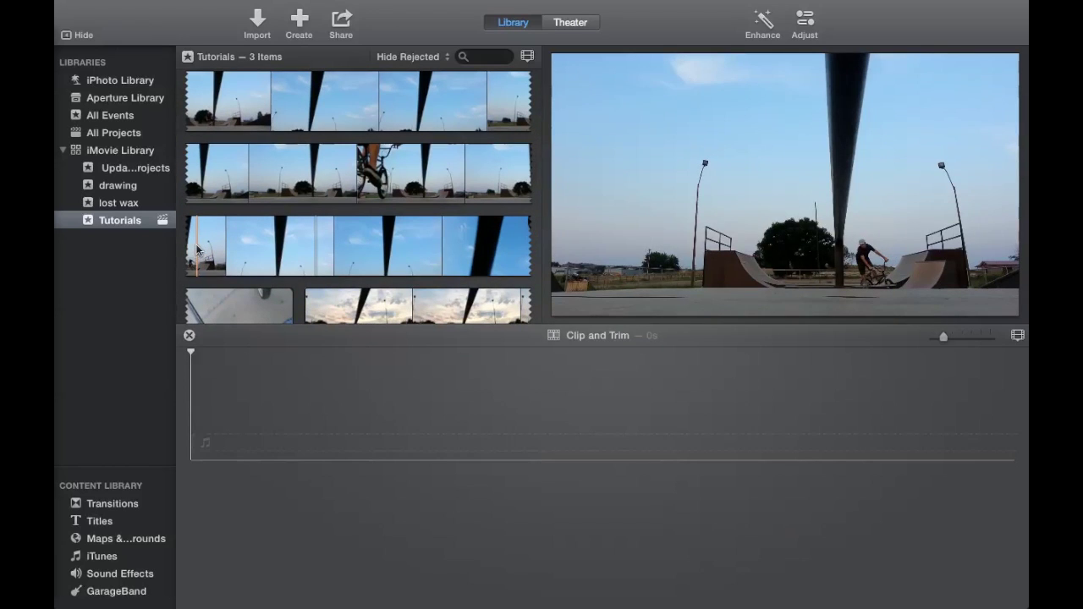
{"action": "left_click_drag", "start_coordinate": [192, 247], "coordinate": [295, 244]}
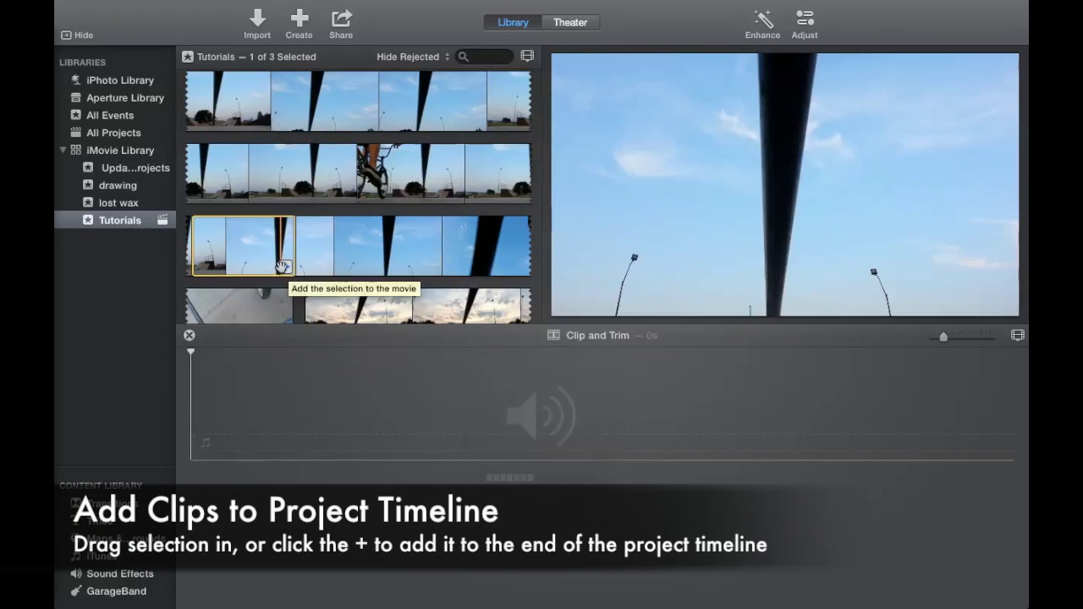
{"action": "left_click", "coordinate": [282, 267]}
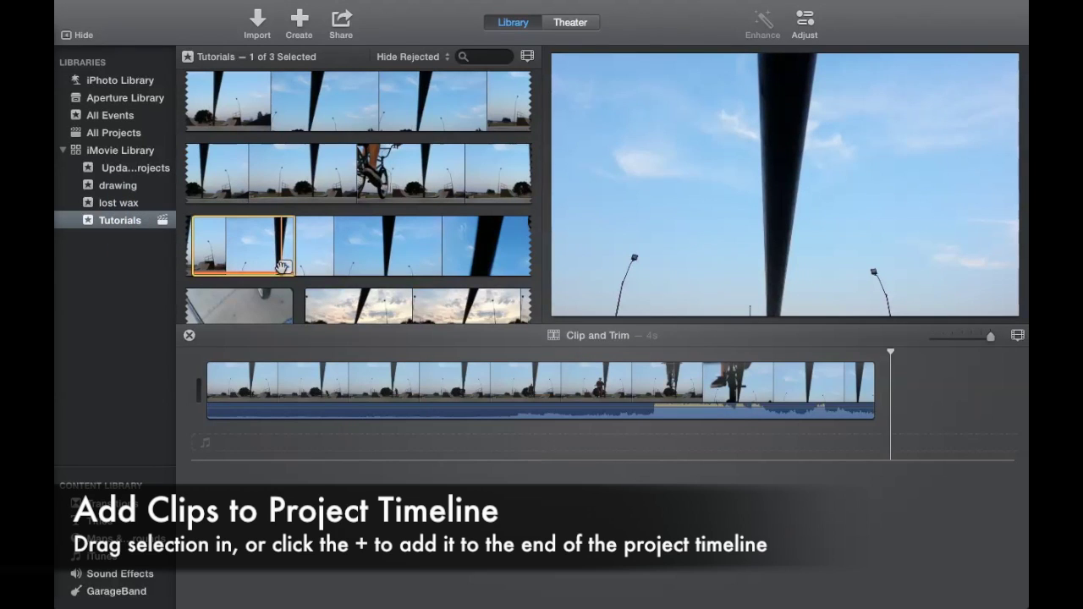
- Select the rider's pass in the sunset footage and add it to the end of the project timeline
{"action": "scroll", "coordinate": [284, 254], "scroll_direction": "down", "scroll_amount": 4}
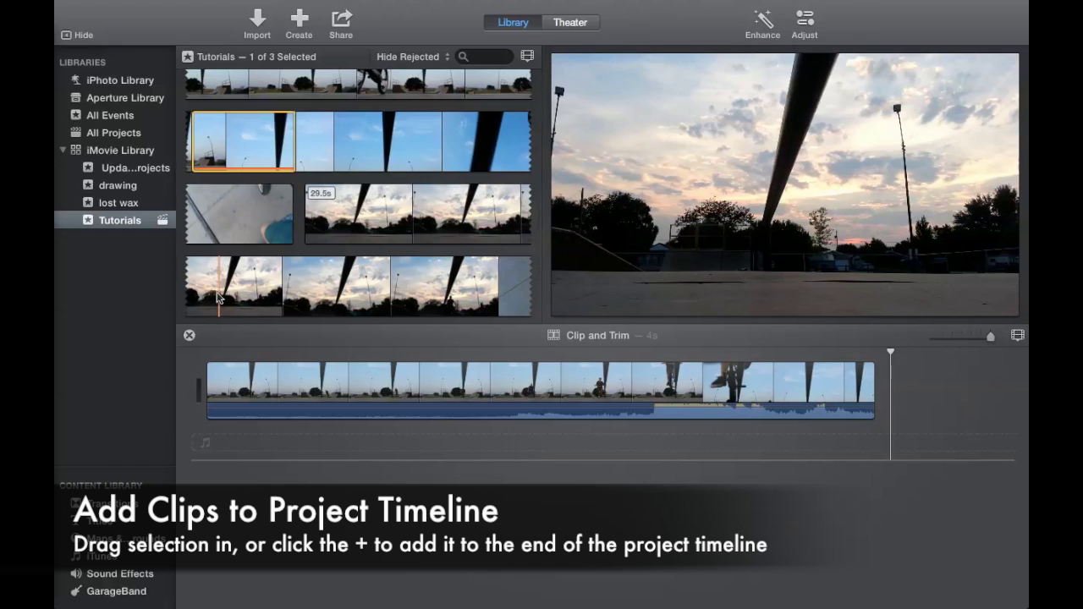
{"action": "left_click_drag", "start_coordinate": [219, 294], "coordinate": [352, 295]}
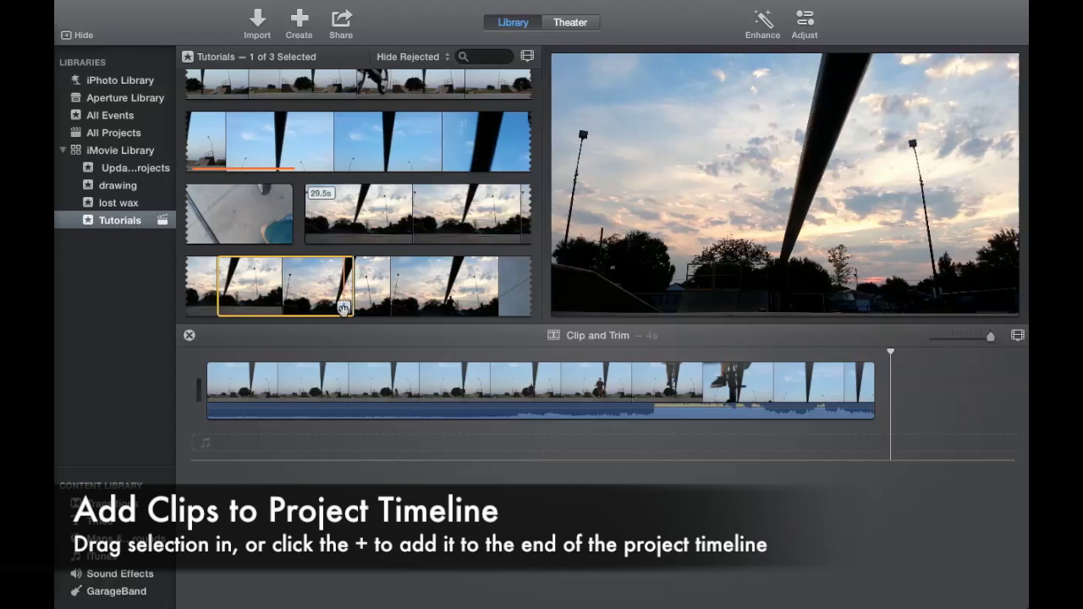
{"action": "left_click_drag", "start_coordinate": [273, 288], "coordinate": [903, 394]}
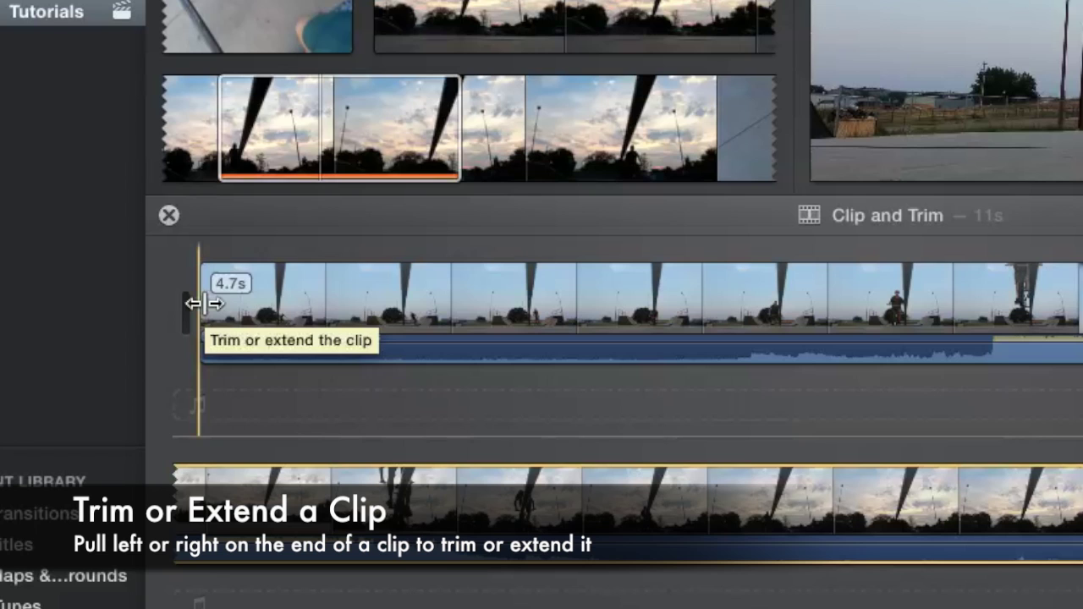
- Trim and extend the start of the first timeline clip, leaving the clip about 2.7 s long
{"action": "left_click", "coordinate": [204, 304]}
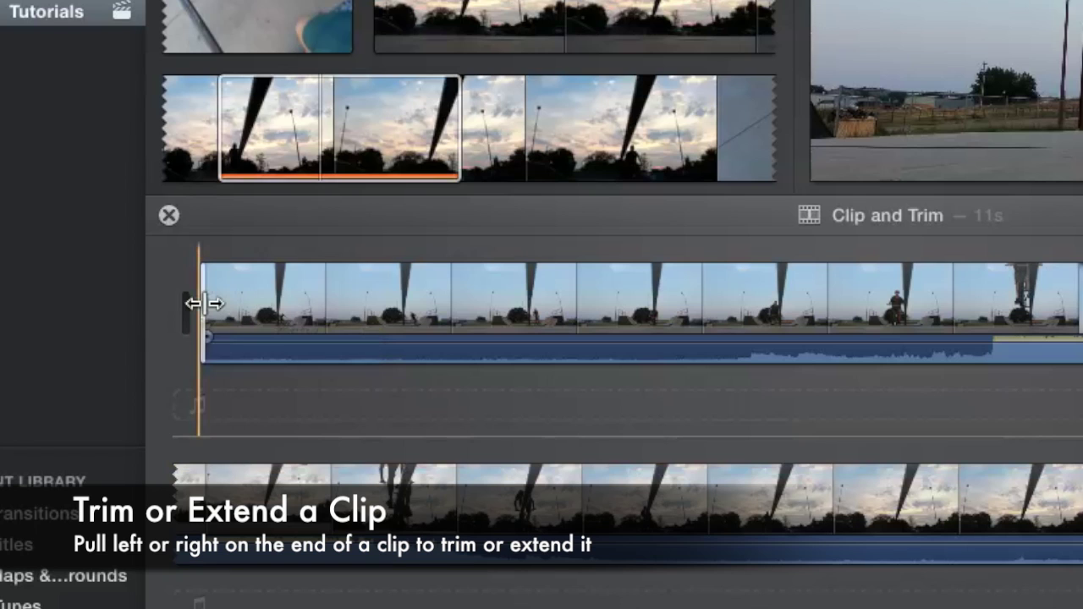
{"action": "left_click_drag", "start_coordinate": [205, 304], "coordinate": [347, 309]}
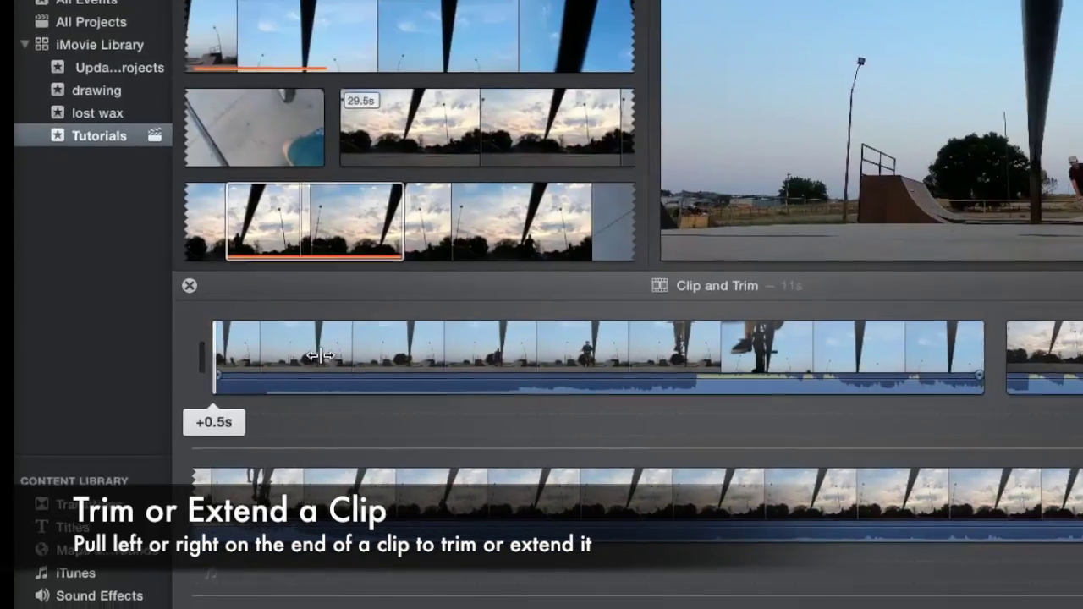
{"action": "left_click_drag", "start_coordinate": [319, 355], "coordinate": [444, 354]}
{"action": "left_click_drag", "start_coordinate": [385, 388], "coordinate": [385, 389]}
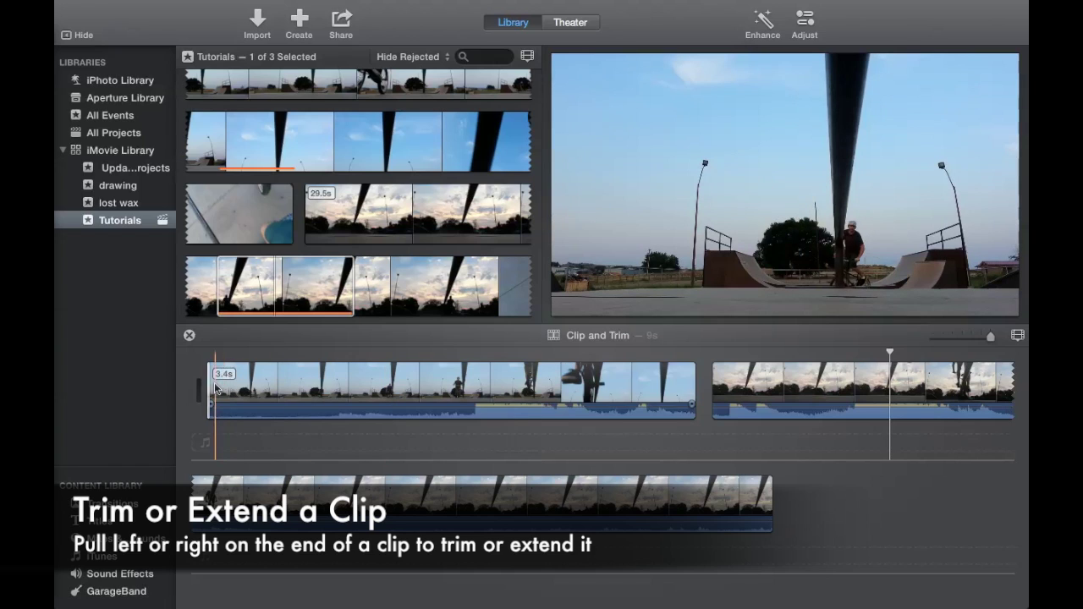
{"action": "left_click_drag", "start_coordinate": [210, 389], "coordinate": [58, 392]}
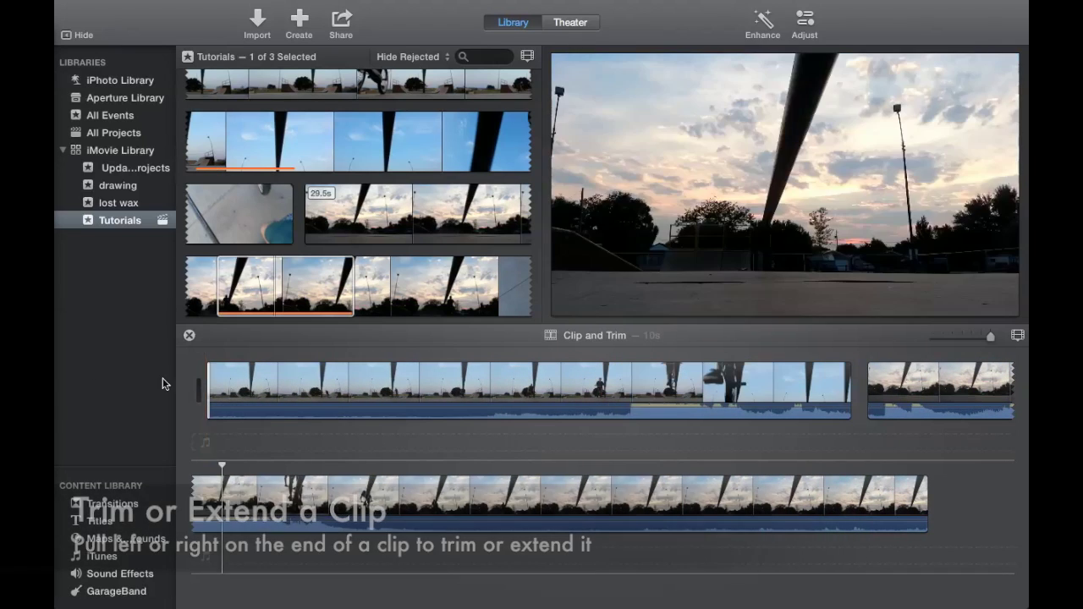
{"action": "mouse_move", "coordinate": [210, 385]}
{"action": "left_mouse_down"}
{"action": "mouse_move", "coordinate": [140, 387]}
{"action": "mouse_move", "coordinate": [469, 383]}
{"action": "mouse_move", "coordinate": [206, 375]}
{"action": "left_mouse_up"}
- Play the cut between the clips and trim the end of the first clip so it lasts 1.9 s
{"action": "key", "text": "space"}
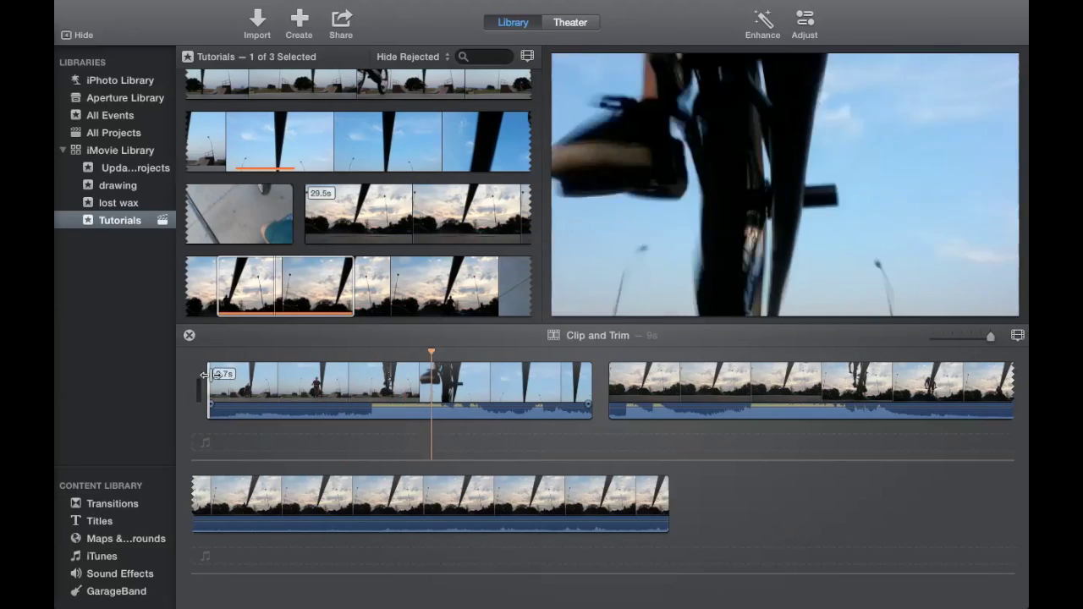
{"action": "key", "text": "space"}
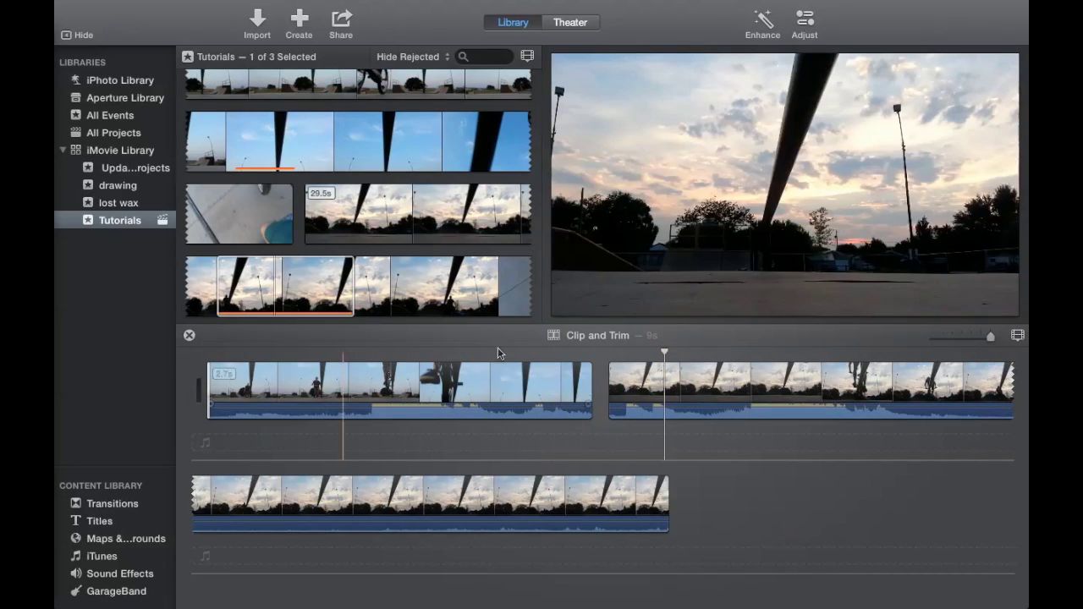
{"action": "left_click_drag", "start_coordinate": [590, 379], "coordinate": [479, 379]}
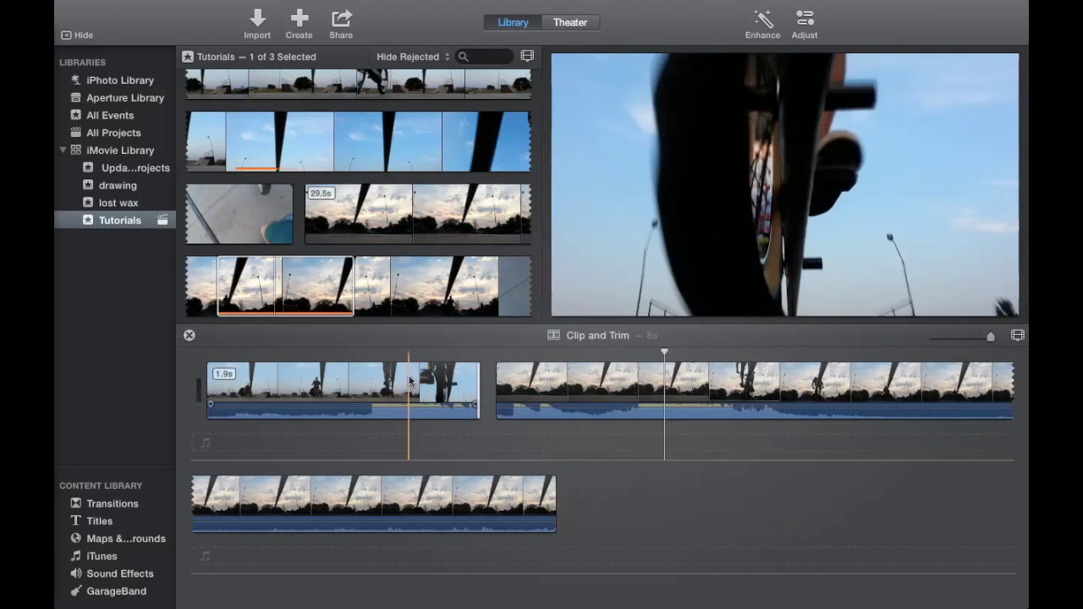
{"action": "left_click", "coordinate": [410, 383]}
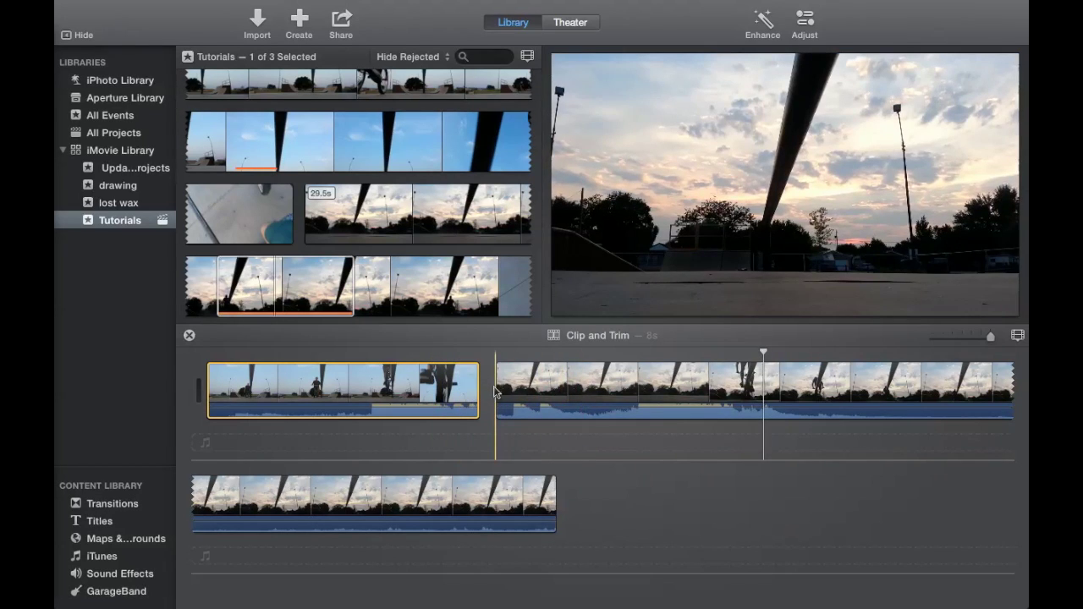
- Trim the start of the sunset clip to where the rider passes the camera, making the clip 5.2 s long
{"action": "left_click_drag", "start_coordinate": [497, 388], "coordinate": [628, 386]}
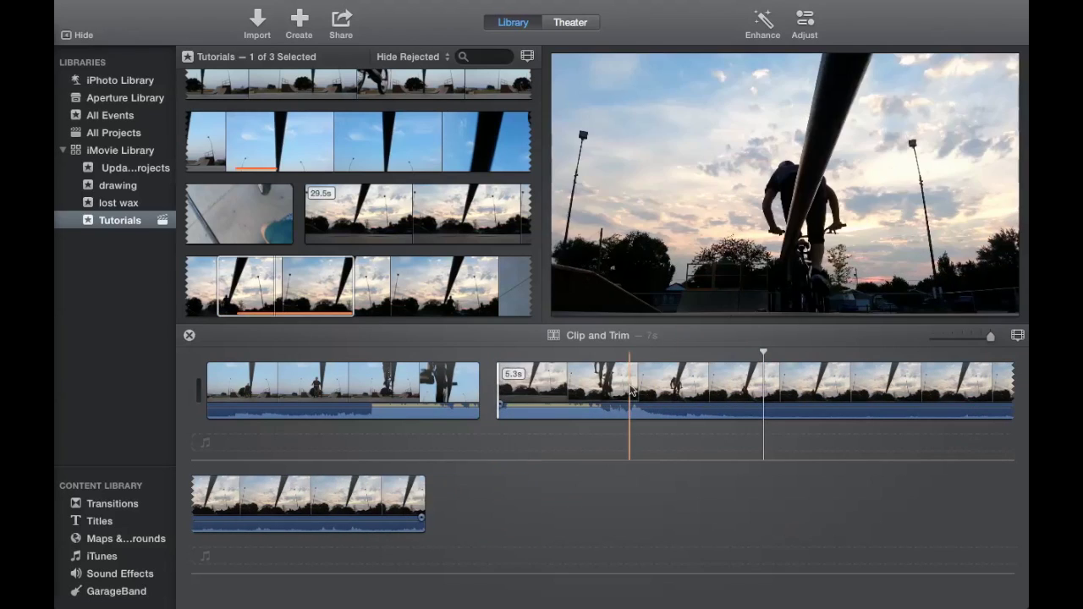
{"action": "key", "text": "space"}
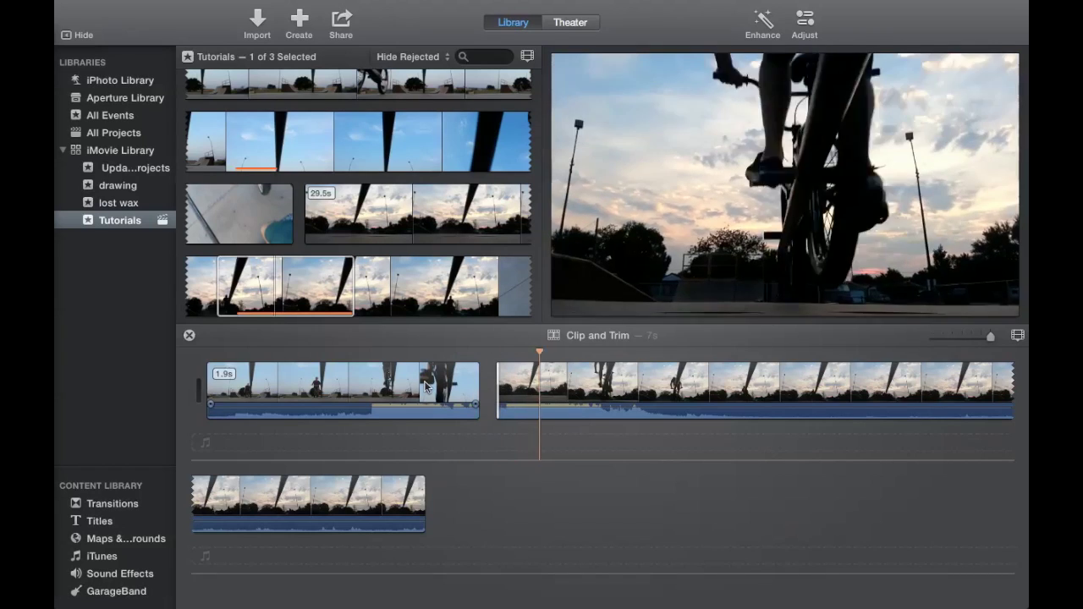
{"action": "key", "text": "space"}
{"action": "left_click_drag", "start_coordinate": [497, 381], "coordinate": [501, 382]}
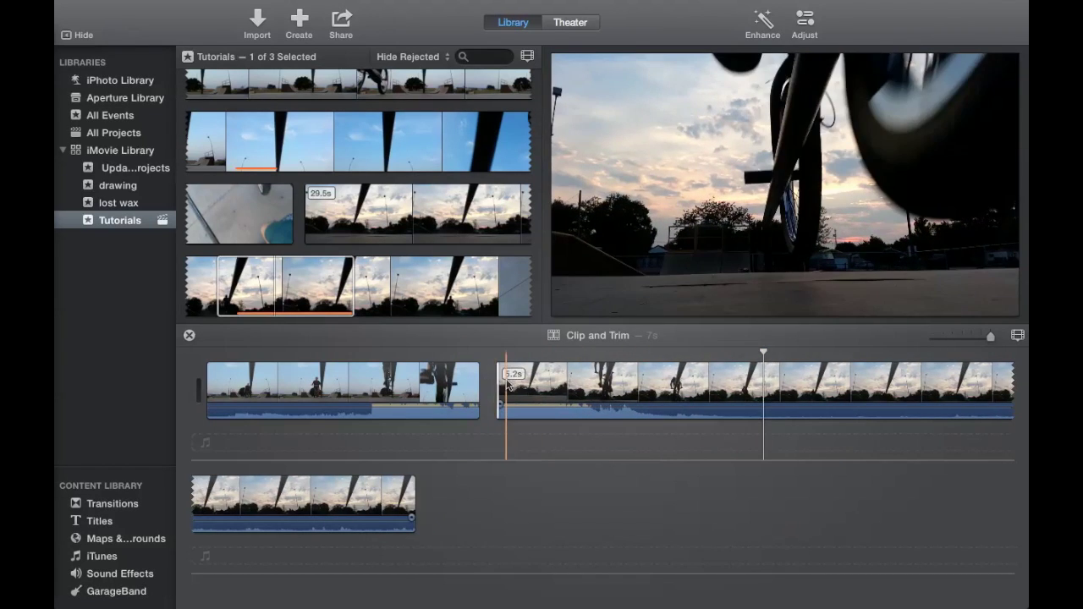
- Preview the cut into the sunset clip and trim that clip's end so it lasts 4.6 s
{"action": "left_click", "coordinate": [459, 390]}
{"action": "key", "text": "space"}
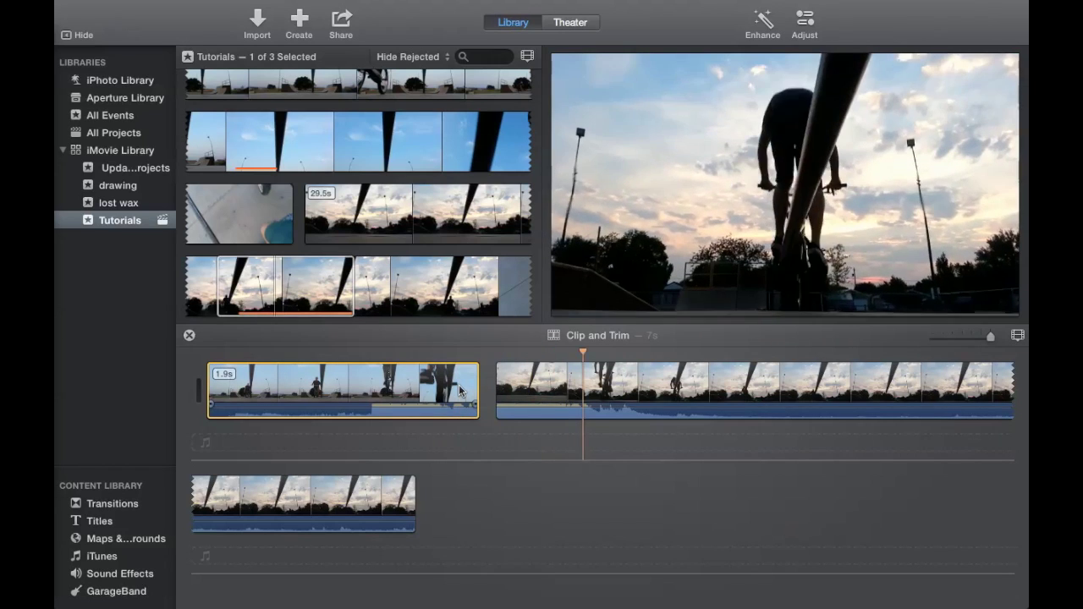
{"action": "left_click", "coordinate": [560, 461]}
{"action": "key", "text": "space"}
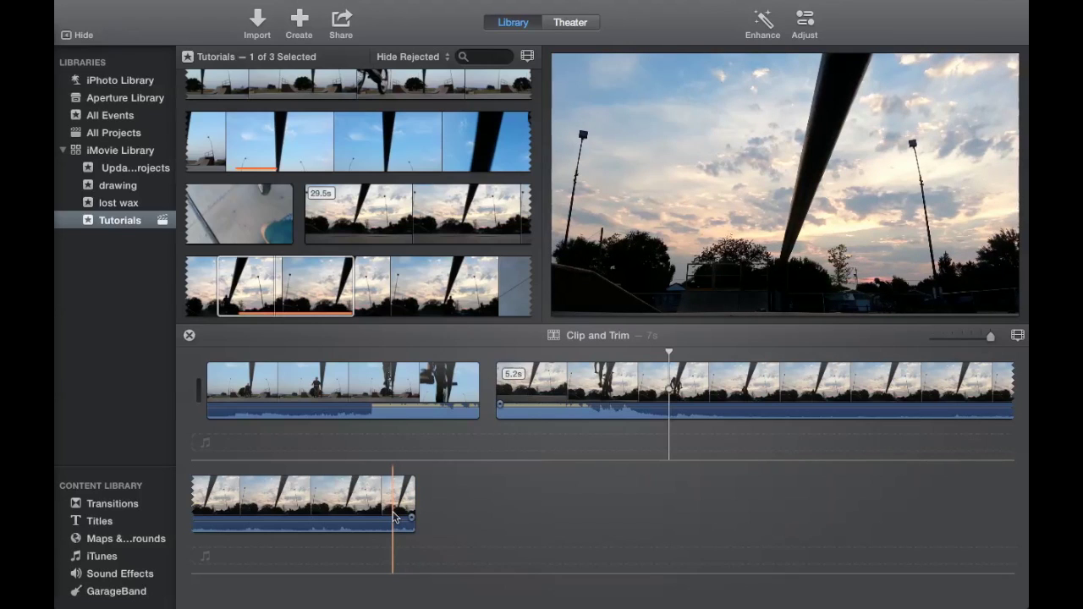
{"action": "left_click_drag", "start_coordinate": [412, 516], "coordinate": [326, 505]}
- Try splitting the sunset clip where the rider is far in the distance, select each piece, and undo the split
{"action": "left_click", "coordinate": [736, 378]}
{"action": "left_click", "coordinate": [758, 378]}
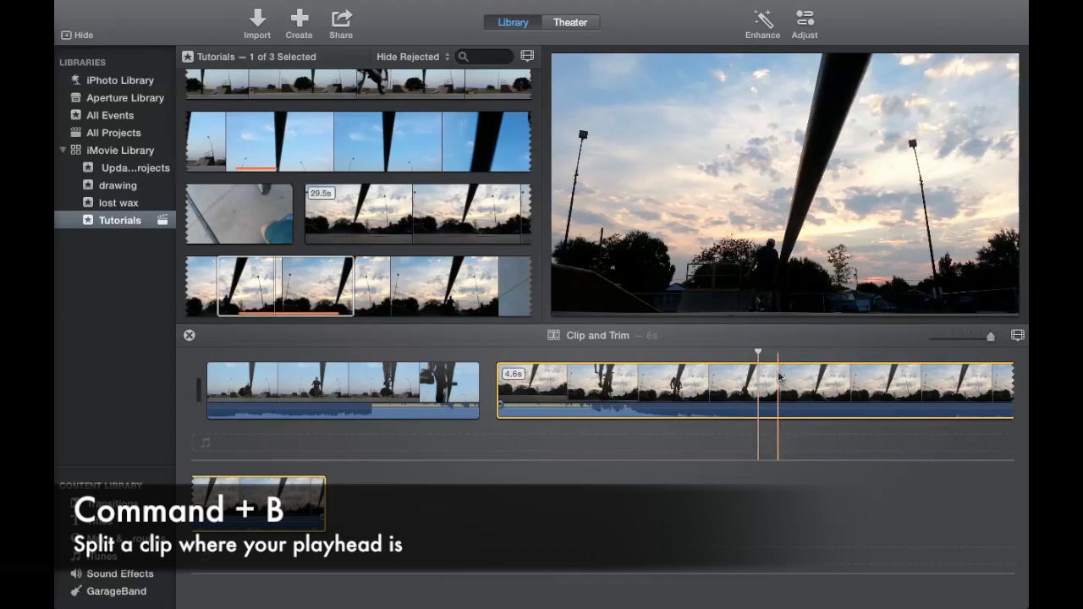
{"action": "left_click", "coordinate": [778, 378]}
{"action": "key", "text": "super+b"}
{"action": "left_click", "coordinate": [811, 389]}
{"action": "left_click", "coordinate": [827, 391]}
{"action": "left_click", "coordinate": [656, 371]}
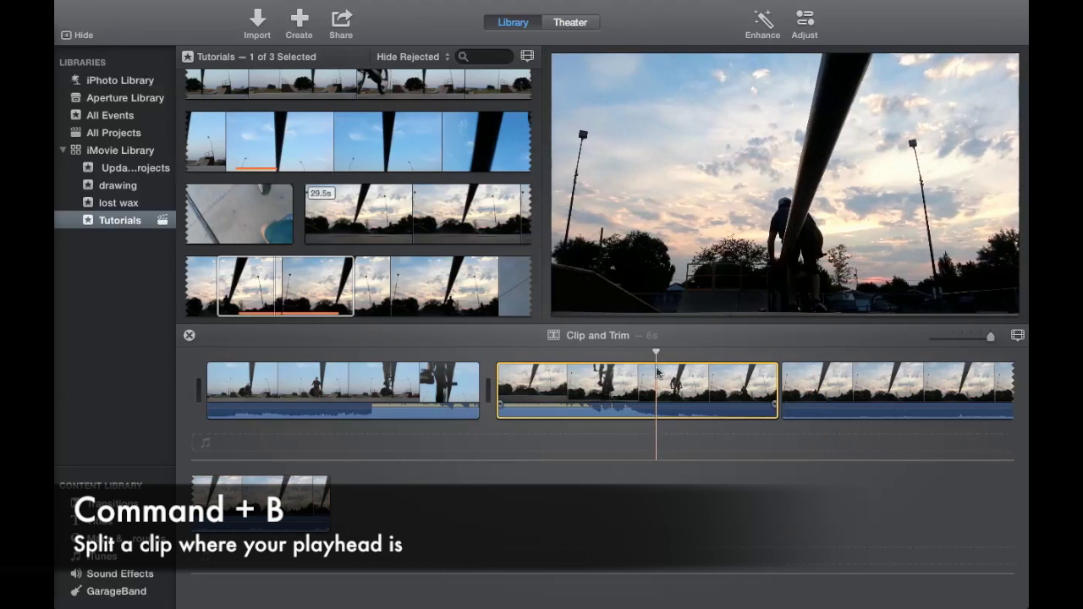
{"action": "left_click", "coordinate": [850, 415]}
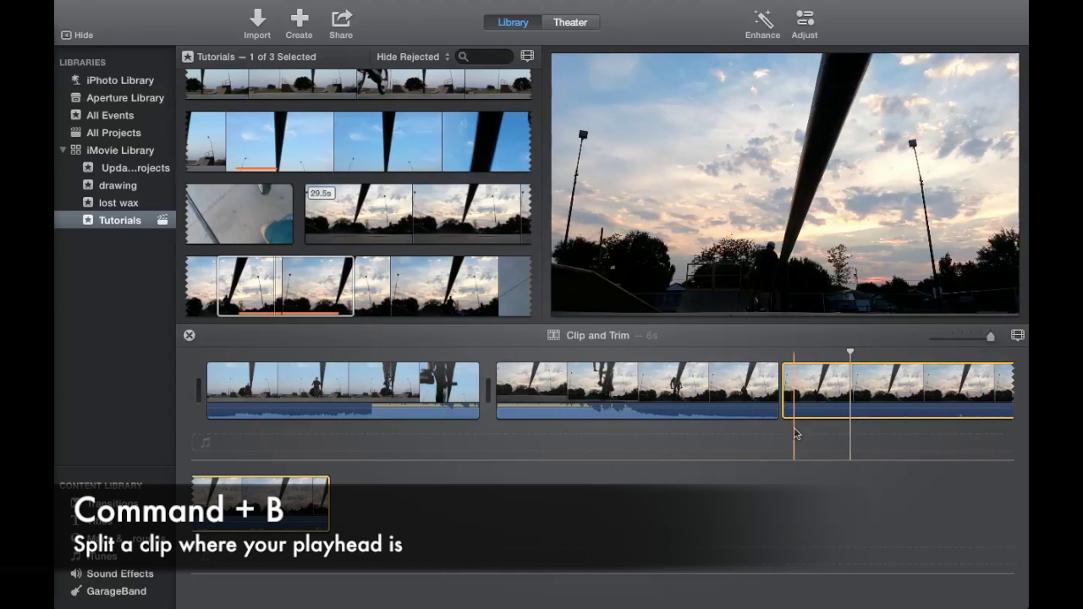
{"action": "key", "text": "super+z"}
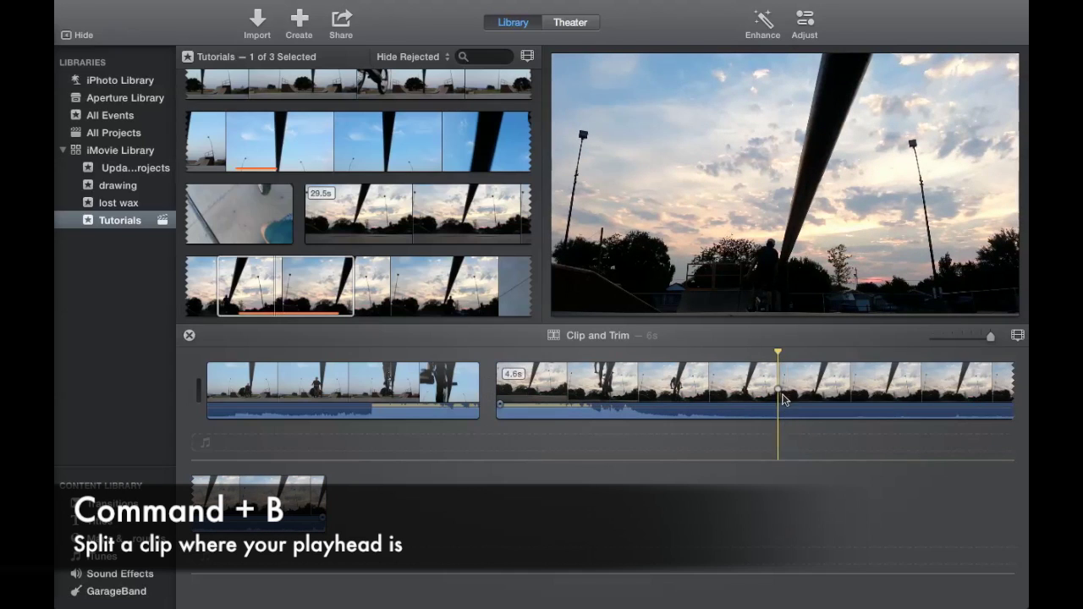
- Split the sunset clip where the rider is far in the distance and delete the trailing piece
{"action": "left_click", "coordinate": [789, 390]}
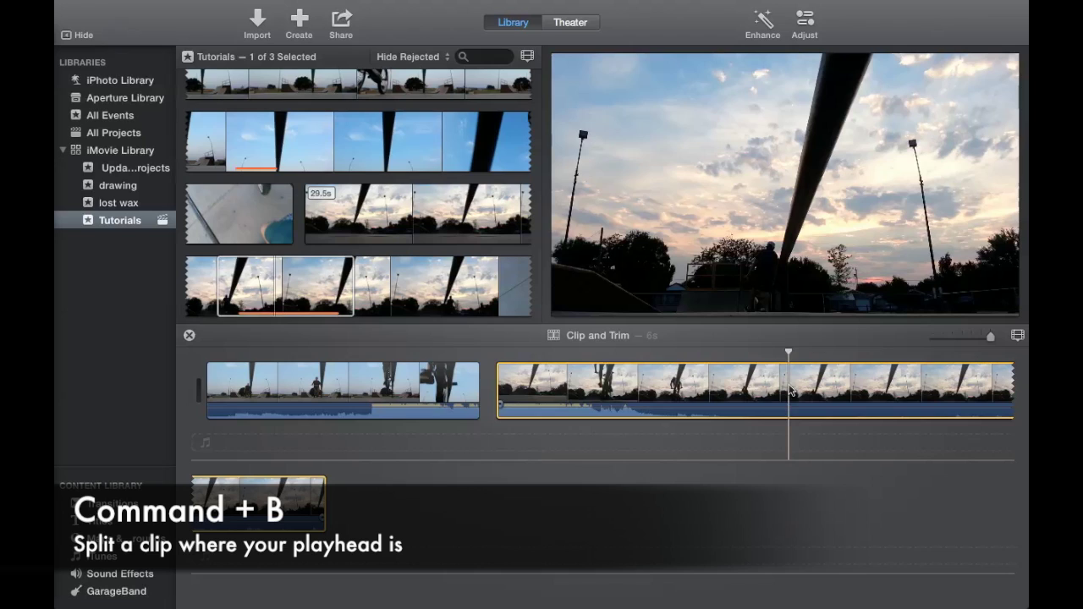
{"action": "right_click", "coordinate": [791, 391]}
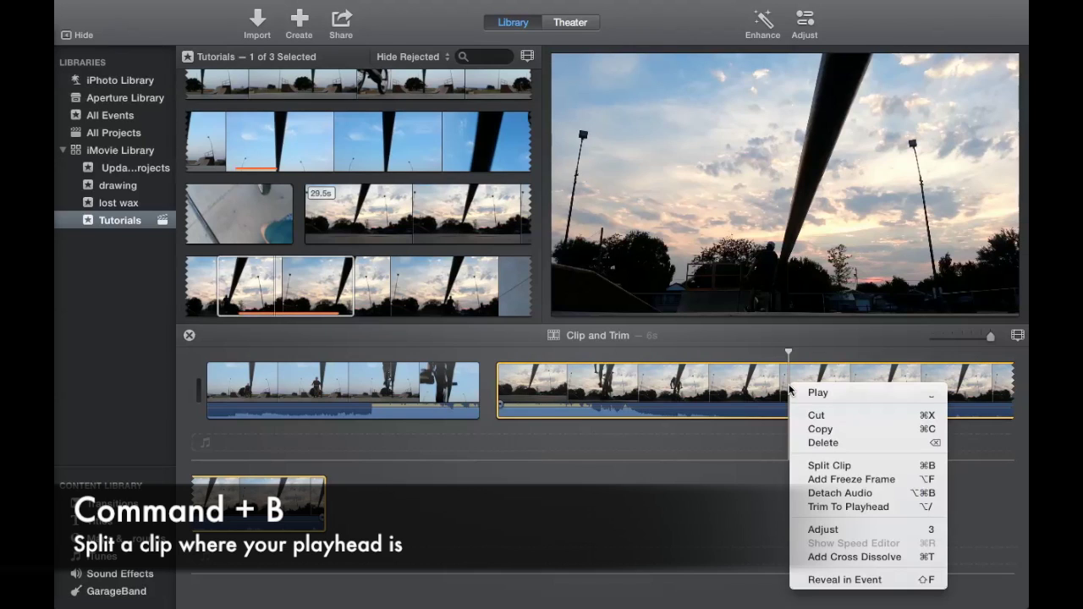
{"action": "left_click", "coordinate": [853, 466]}
{"action": "left_click", "coordinate": [867, 382]}
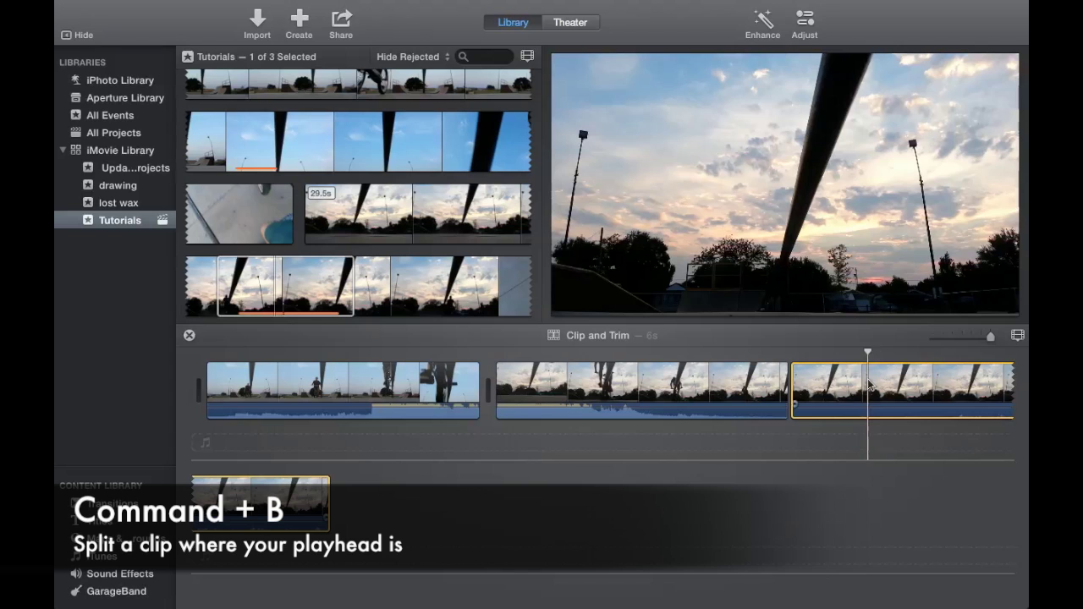
{"action": "key", "text": "Delete"}
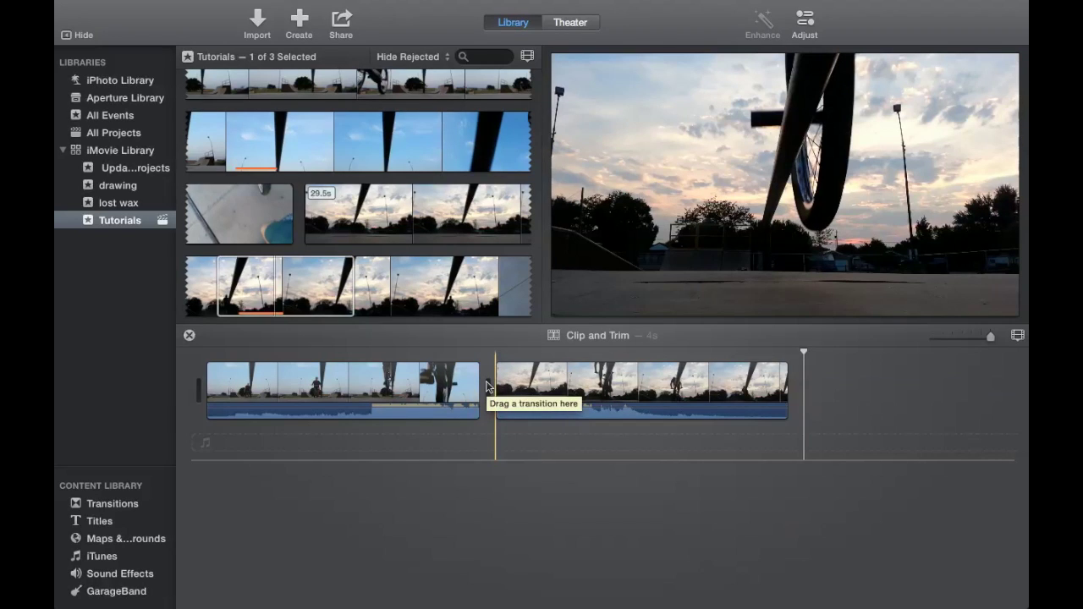
- Extend the start of the sunset clip slightly earlier in the Precision Editor and close the editor
{"action": "left_click", "coordinate": [487, 415]}
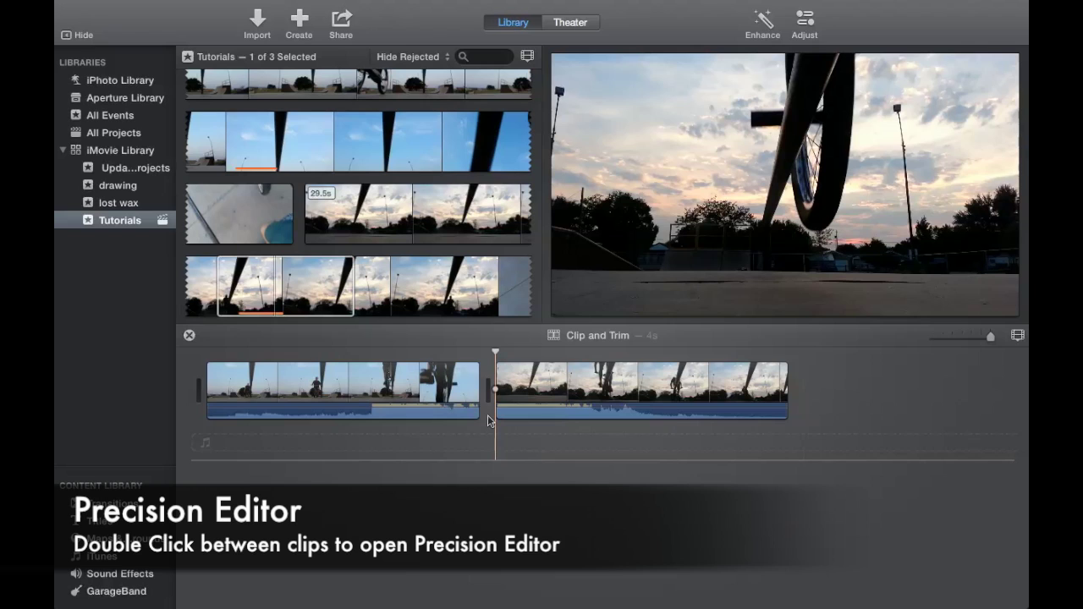
{"action": "double_click", "coordinate": [487, 414]}
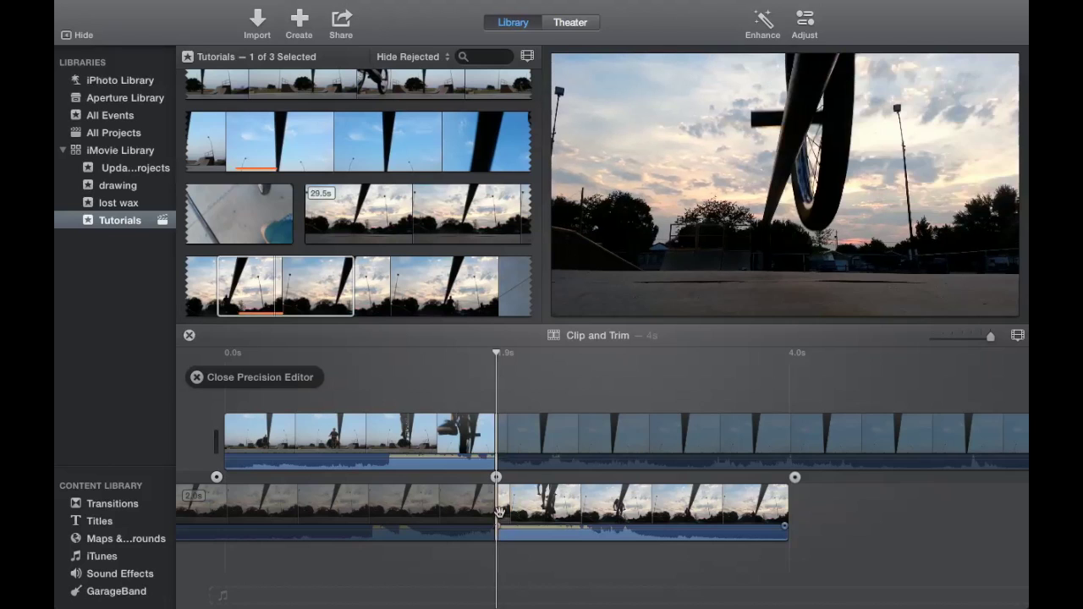
{"action": "mouse_move", "coordinate": [516, 516]}
{"action": "left_mouse_down"}
{"action": "mouse_move", "coordinate": [535, 519]}
{"action": "mouse_move", "coordinate": [527, 518]}
{"action": "left_mouse_up"}
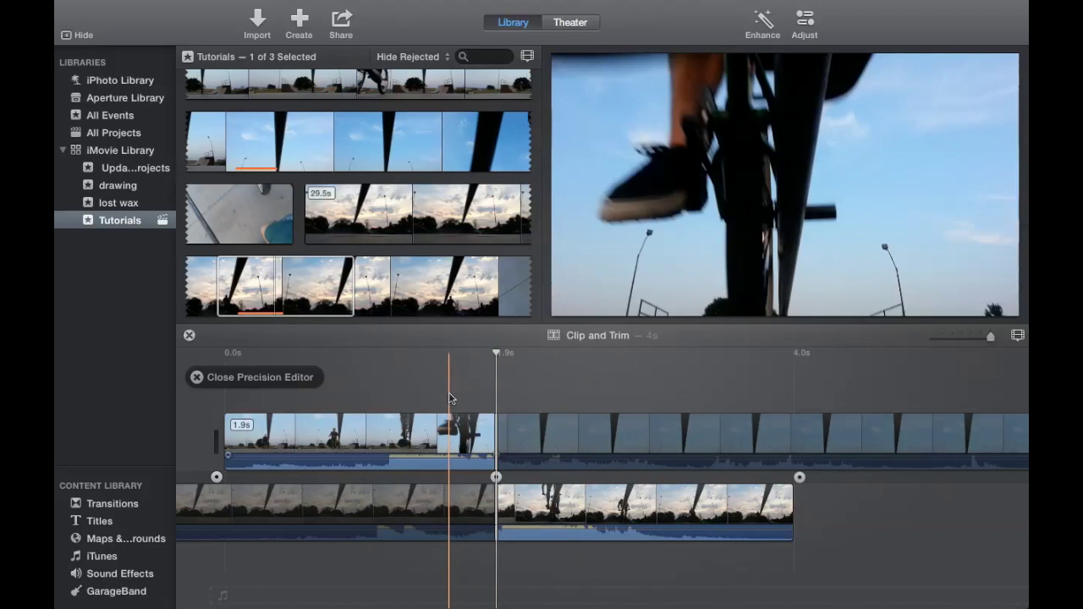
{"action": "left_click", "coordinate": [195, 378]}
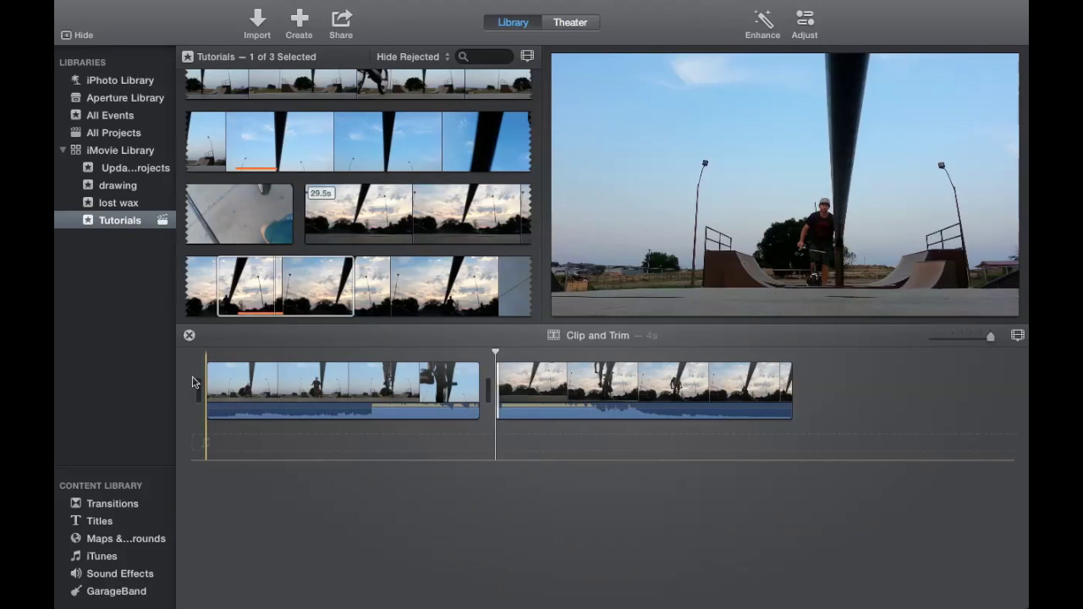
- Play back the edited cut and split the first clip about two-thirds through, as the bike nears the camera
{"action": "left_click", "coordinate": [356, 359]}
{"action": "key", "text": "space"}
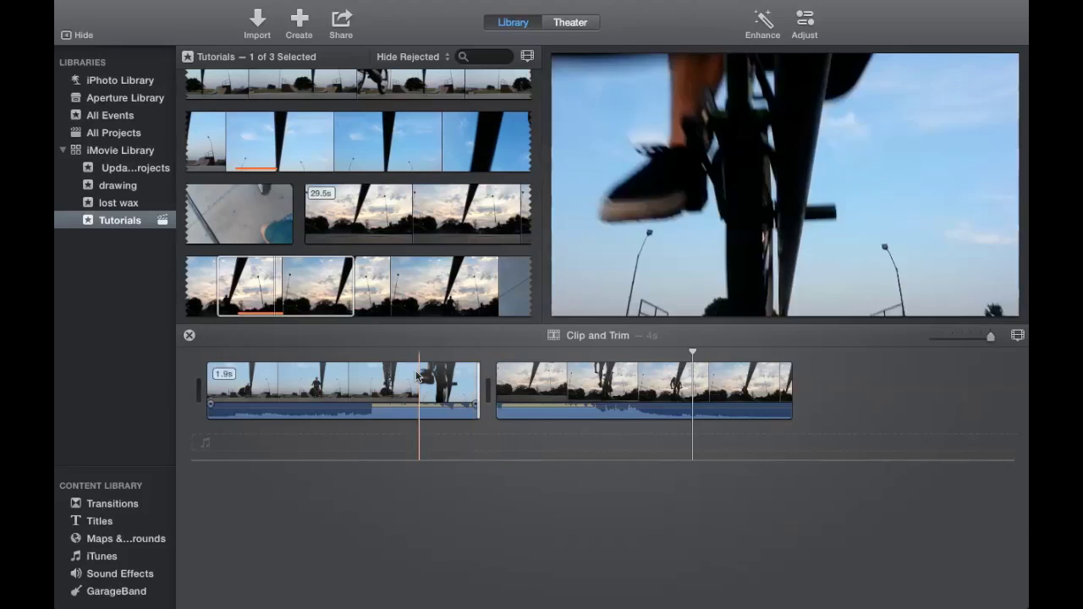
{"action": "left_click", "coordinate": [378, 382]}
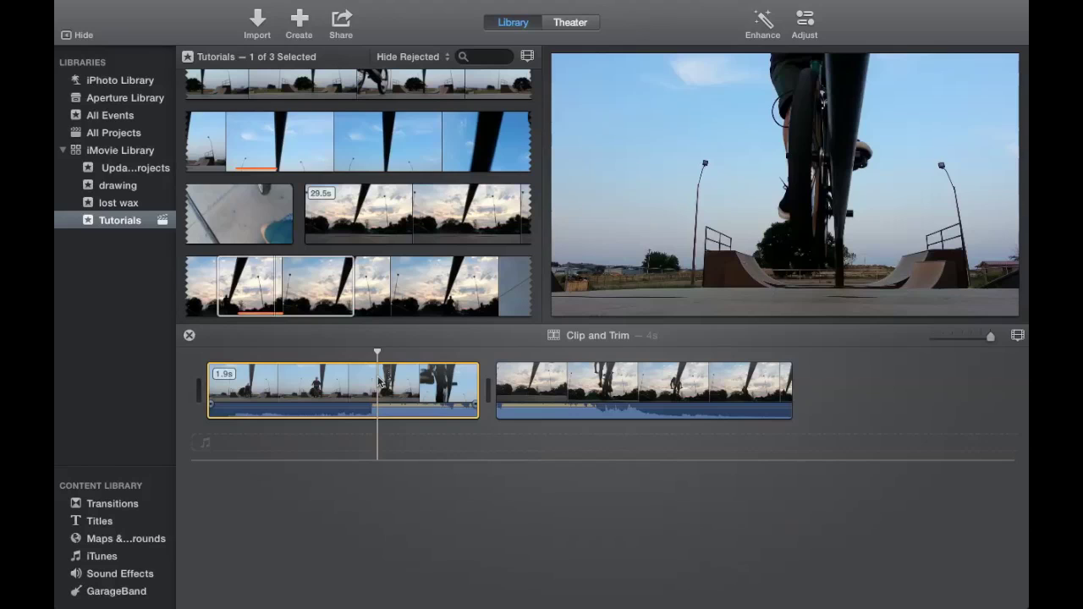
{"action": "key", "text": "super+b"}
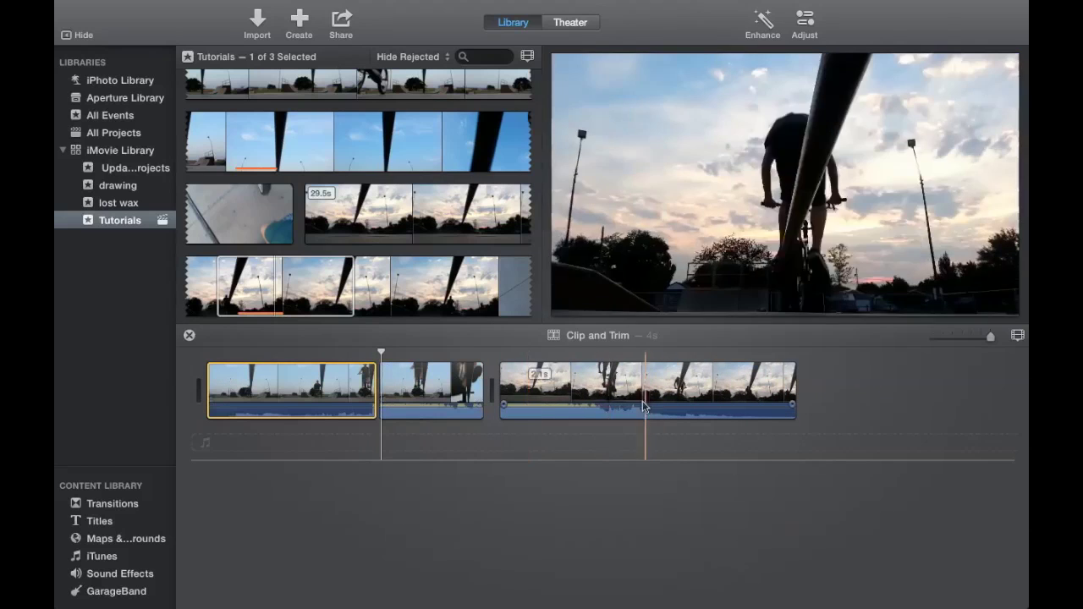
- Split the sunset clip about a third of the way in and select the two pieces on either side of the cut between scenes
{"action": "left_click", "coordinate": [591, 392]}
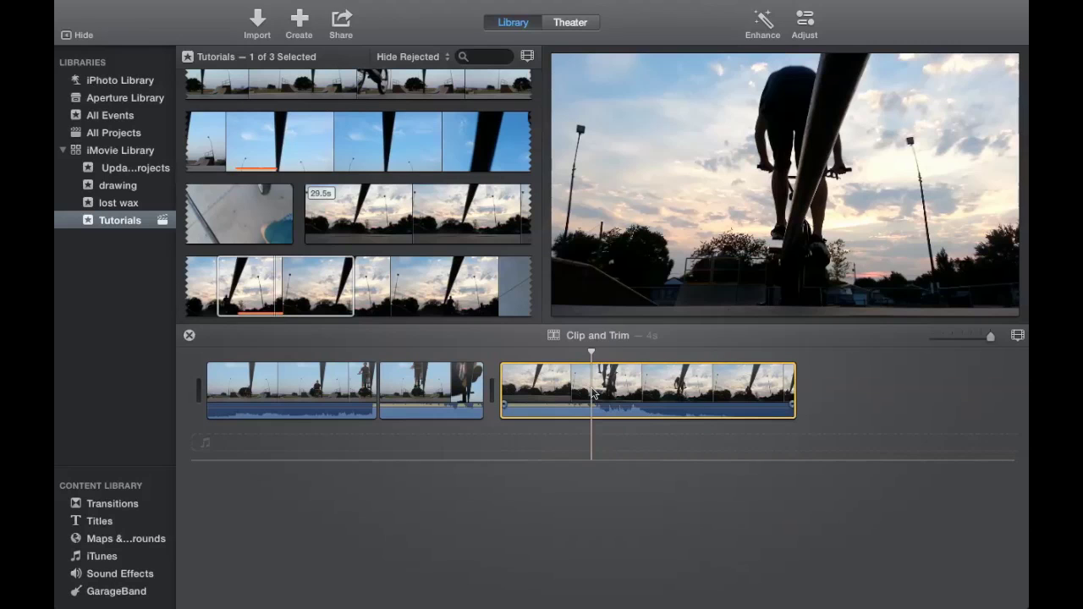
{"action": "key", "text": "super+b"}
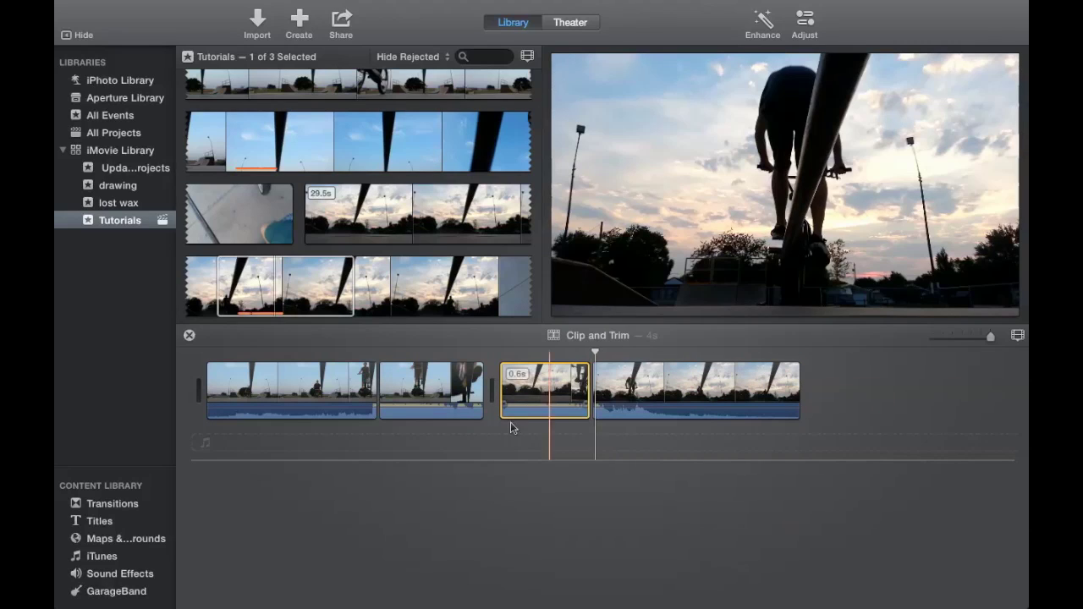
{"action": "left_click", "coordinate": [444, 399], "text": "super"}
- Turn off the wrapping timeline and show the Speed Editor for the two selected middle pieces
{"action": "right_click", "coordinate": [514, 403]}
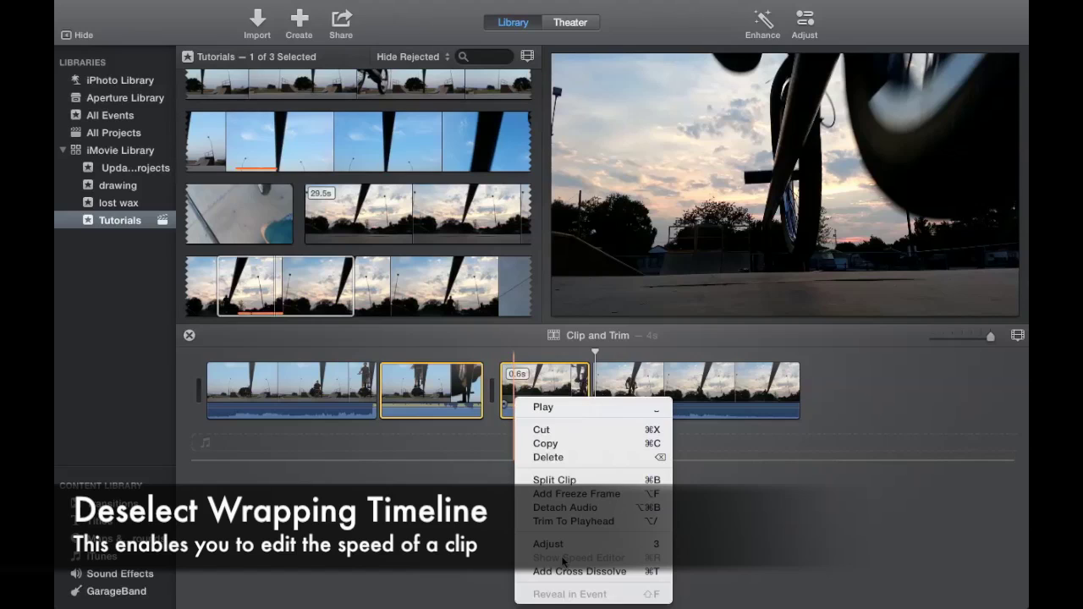
{"action": "left_click", "coordinate": [446, 552]}
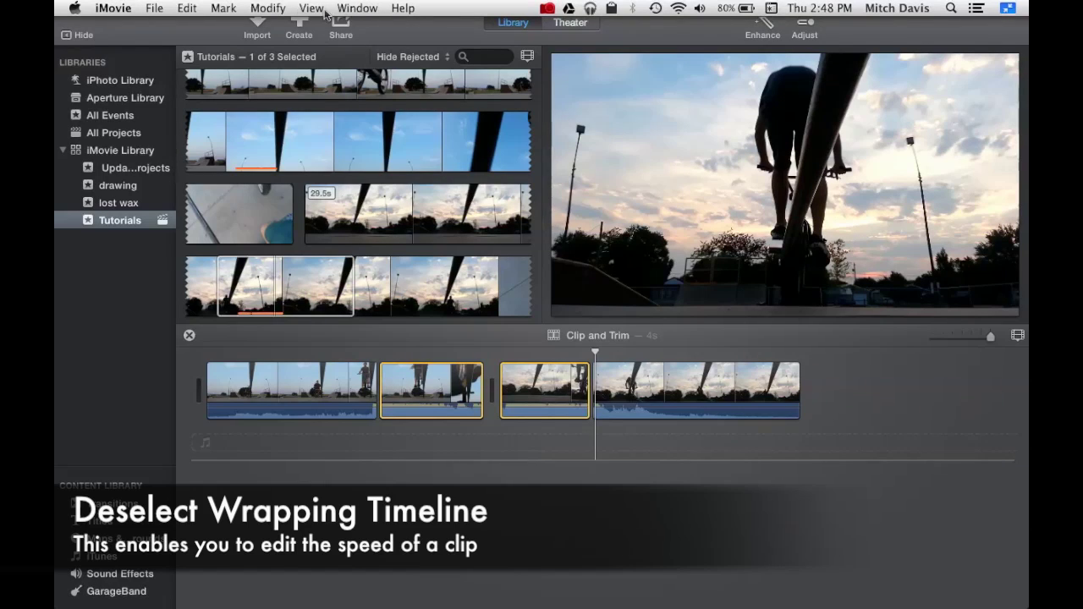
{"action": "left_click", "coordinate": [314, 11]}
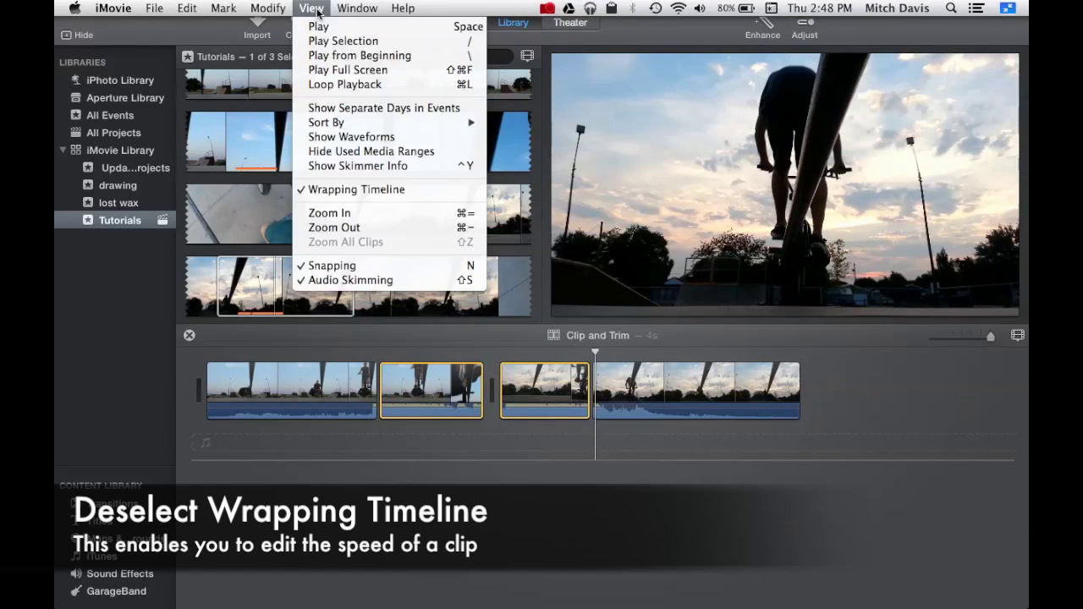
{"action": "left_click", "coordinate": [319, 192]}
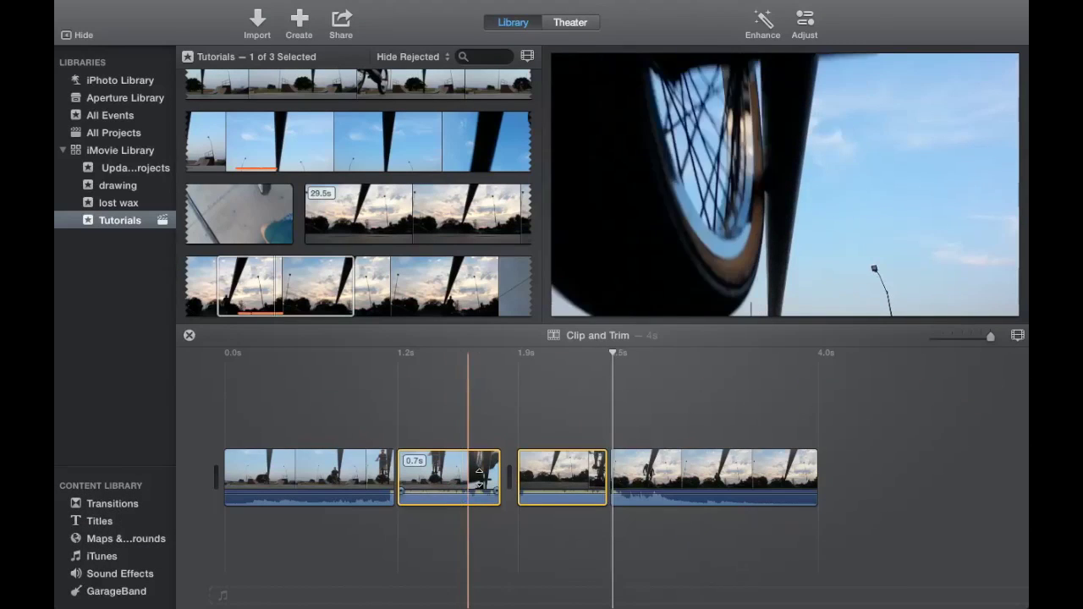
{"action": "right_click", "coordinate": [478, 476]}
{"action": "left_click", "coordinate": [530, 558]}
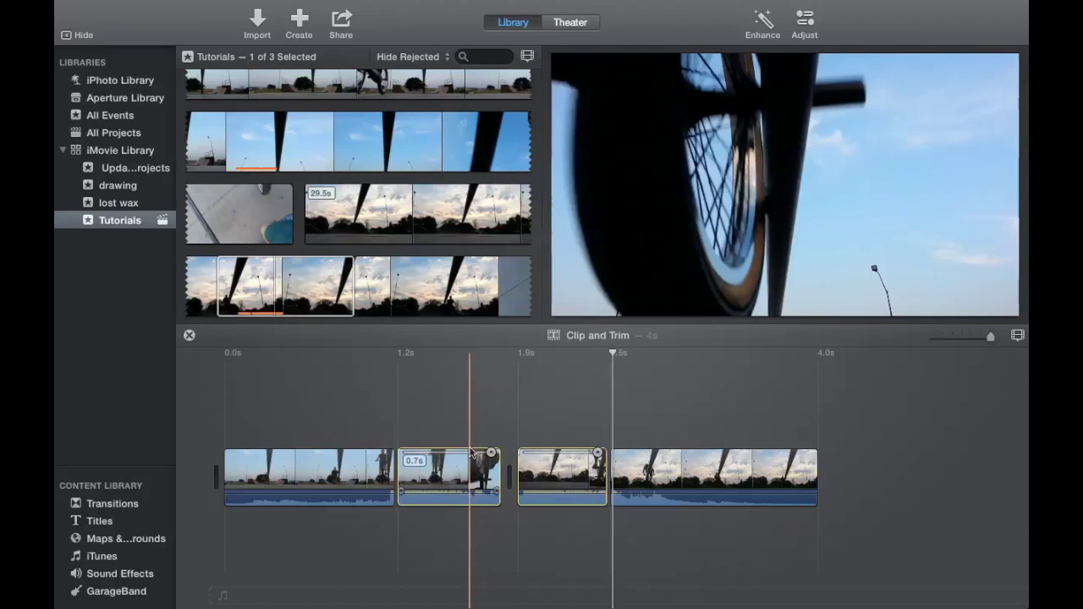
- Speed up the blue-sky piece to about 0.2 s and slow the adjoining sunset piece to about 0.9 s with their speed sliders
{"action": "left_click_drag", "start_coordinate": [490, 454], "coordinate": [436, 455]}
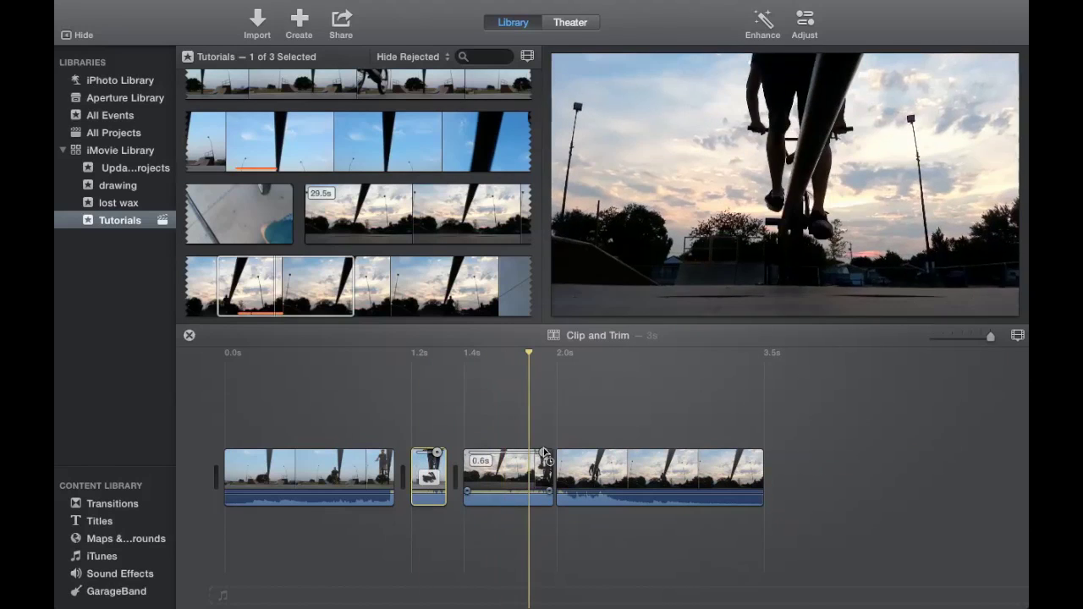
{"action": "left_click_drag", "start_coordinate": [544, 454], "coordinate": [580, 456]}
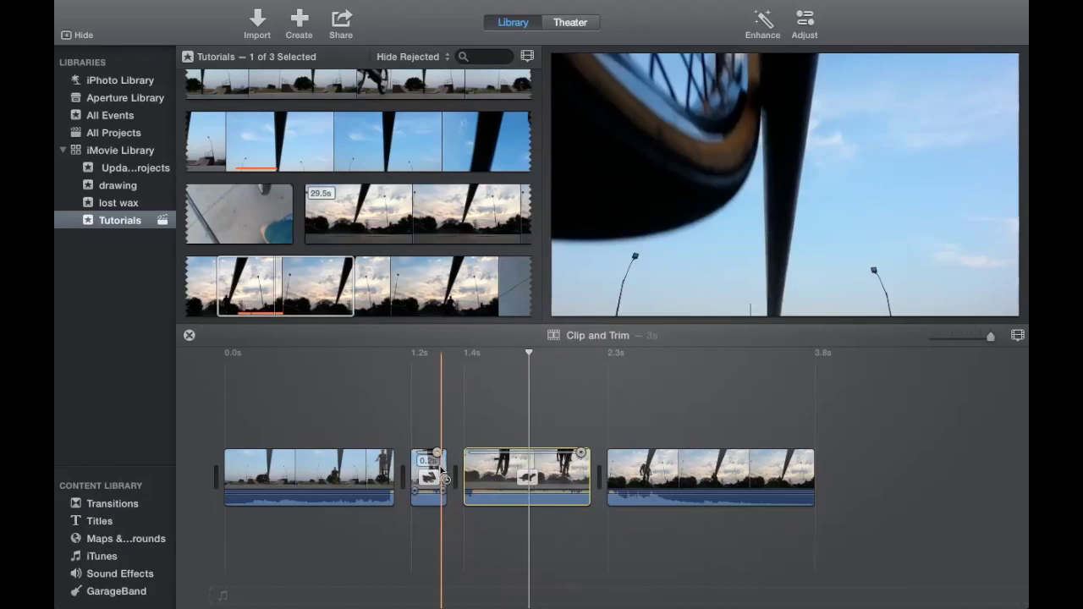
- Select both middle pieces and apply 50% Slow Motion to them
{"action": "left_click_drag", "start_coordinate": [425, 532], "coordinate": [494, 487]}
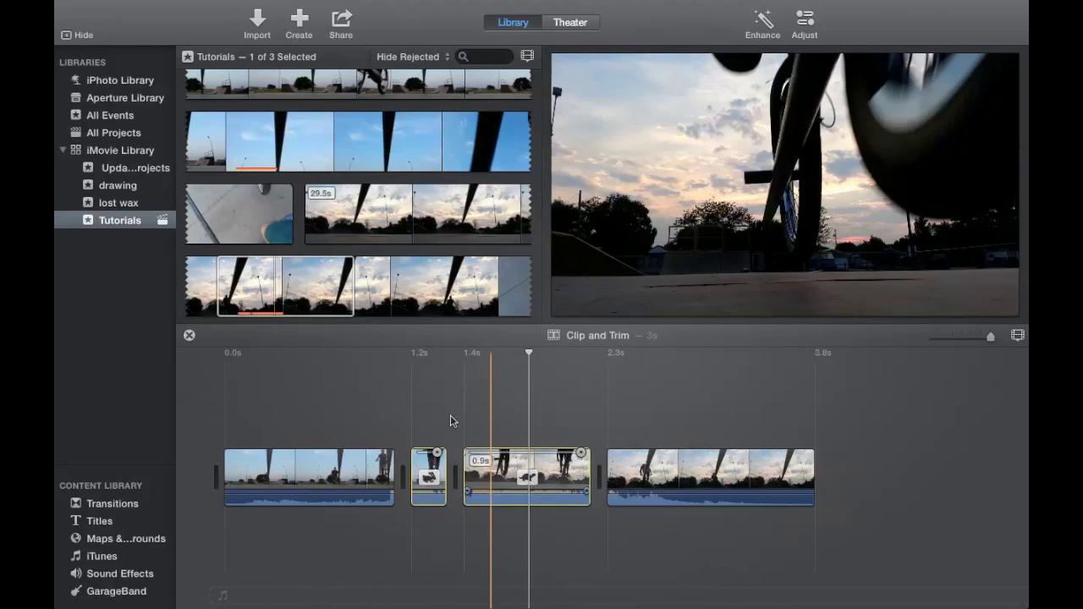
{"action": "mouse_move", "coordinate": [275, 9]}
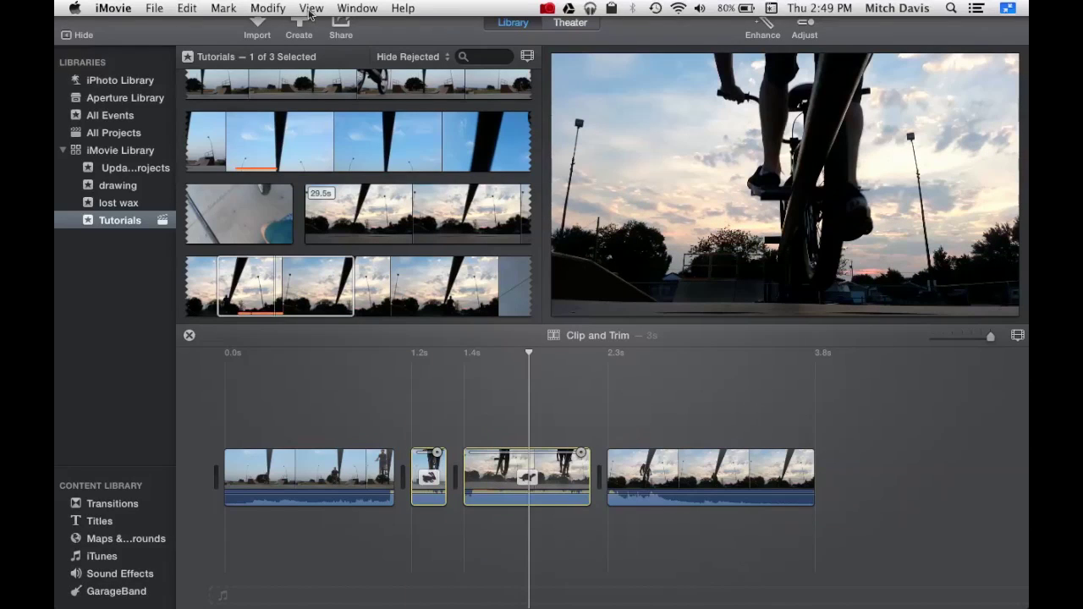
{"action": "left_click", "coordinate": [310, 11]}
{"action": "mouse_move", "coordinate": [267, 10]}
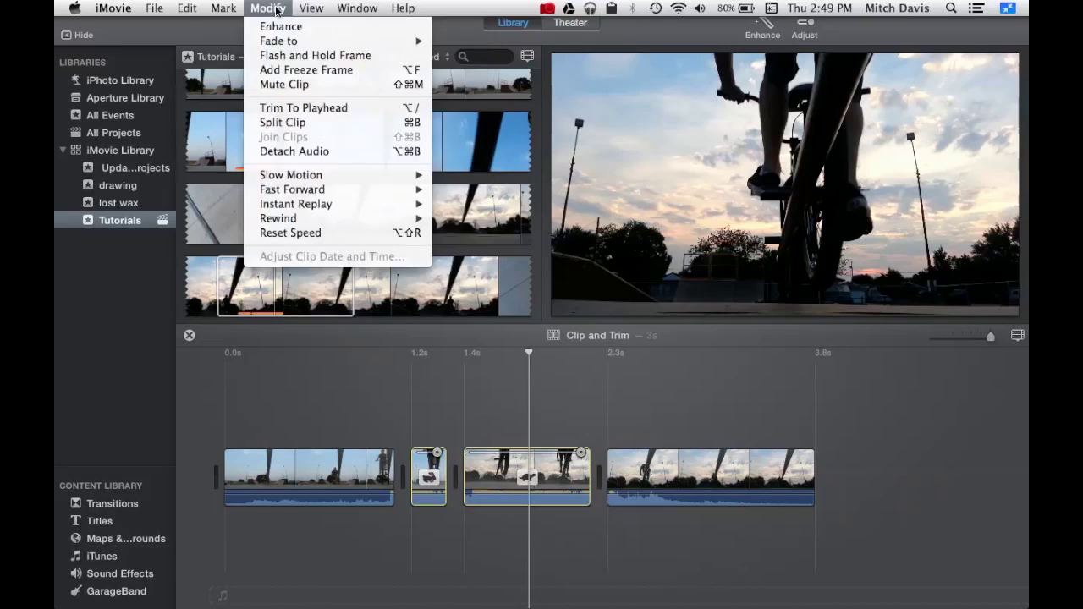
{"action": "mouse_move", "coordinate": [308, 181]}
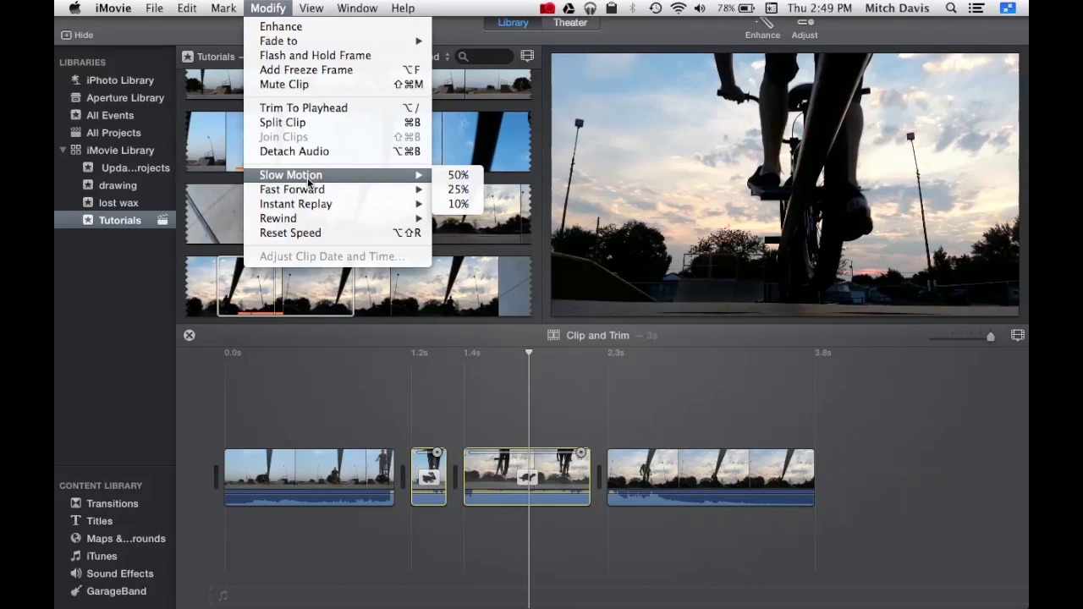
{"action": "left_click", "coordinate": [462, 178]}
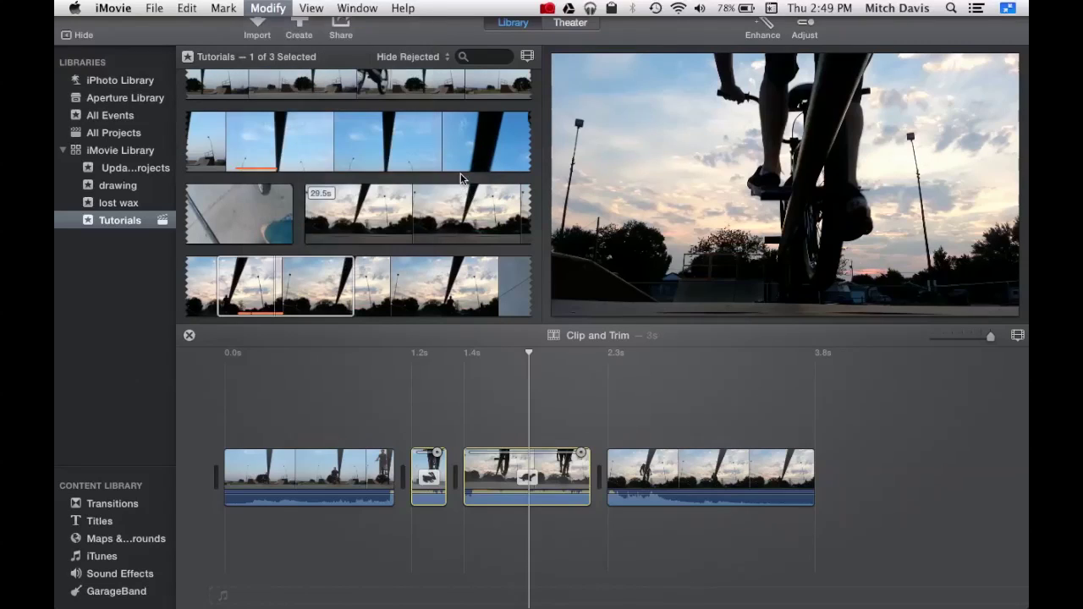
- Play back the sequence from the first clip and review the slow-motion cut between the two scenes
{"action": "left_click", "coordinate": [373, 409]}
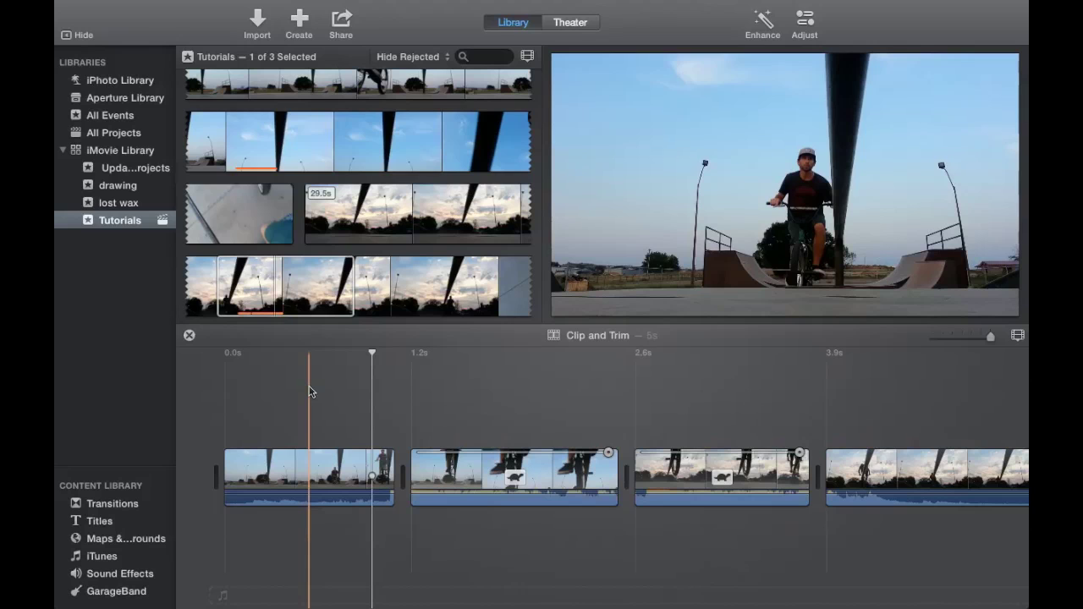
{"action": "key", "text": "space"}
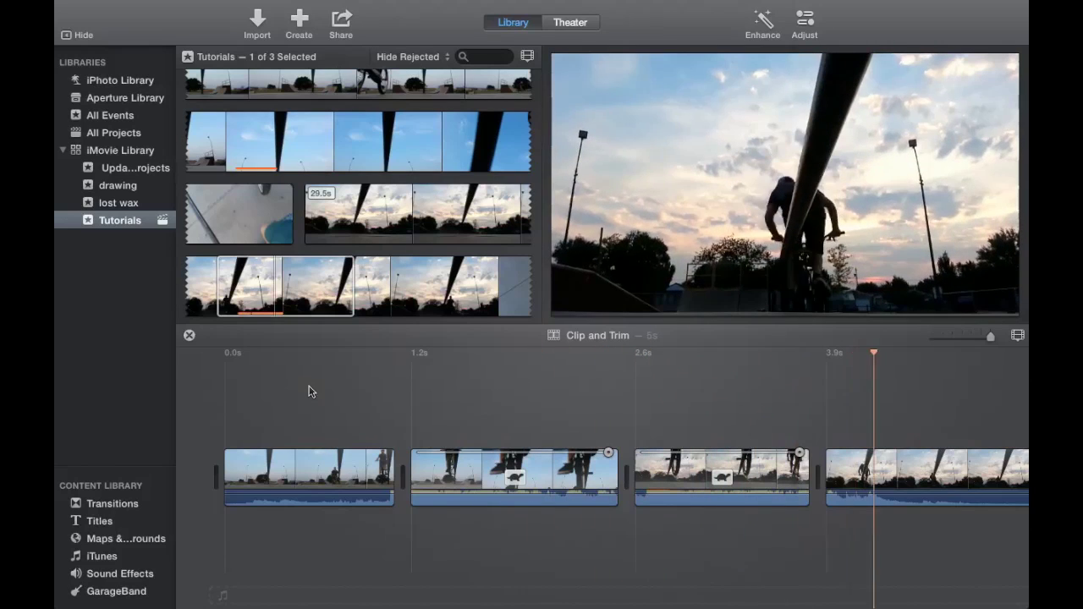
{"action": "key", "text": "space"}
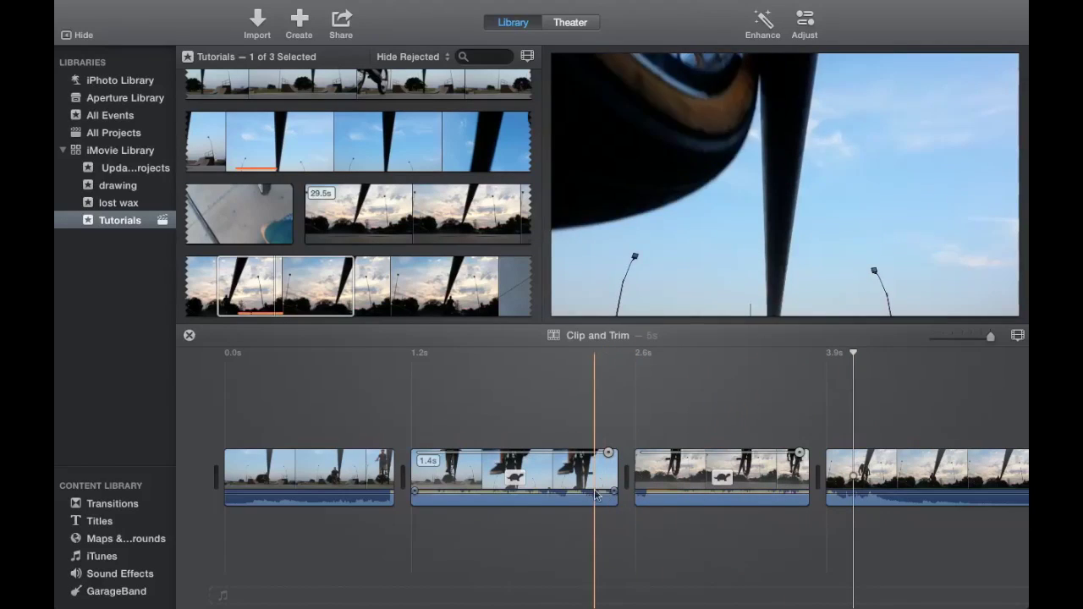
{"action": "key", "text": "space"}
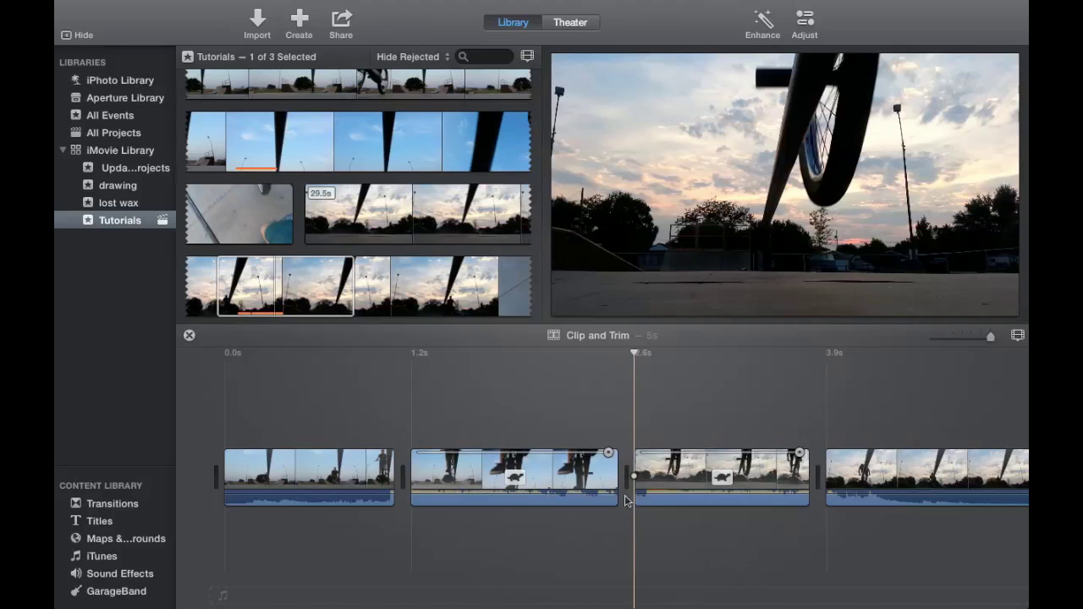
- In the Precision Editor, trim the blue-sky slow-motion clip's end to about 1.3 s and the sunset one's start to about 1.1 s, then close the editor
{"action": "double_click", "coordinate": [626, 506]}
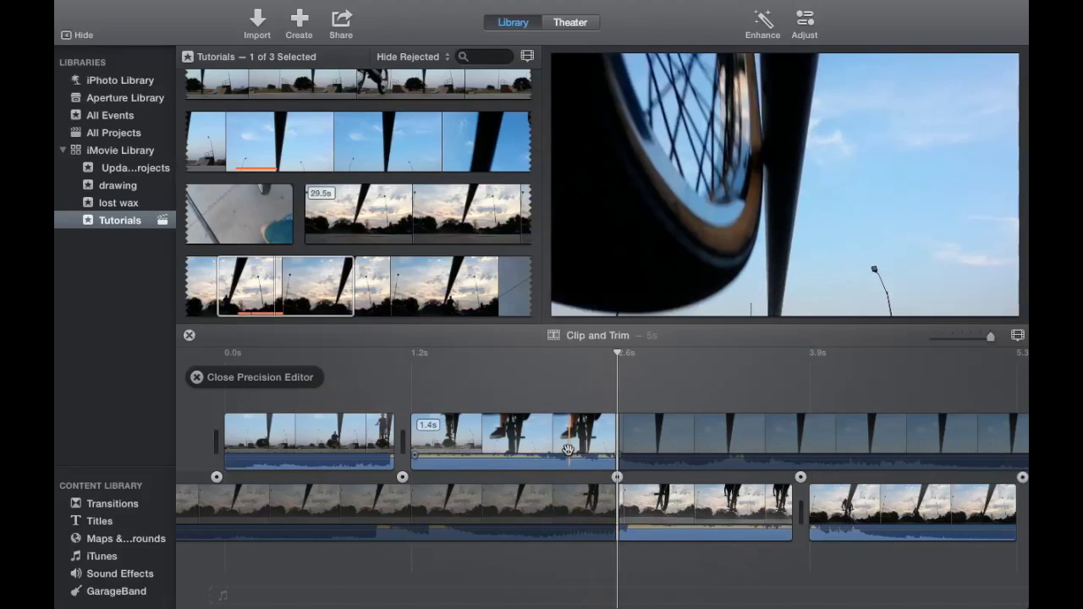
{"action": "left_click_drag", "start_coordinate": [612, 449], "coordinate": [599, 451]}
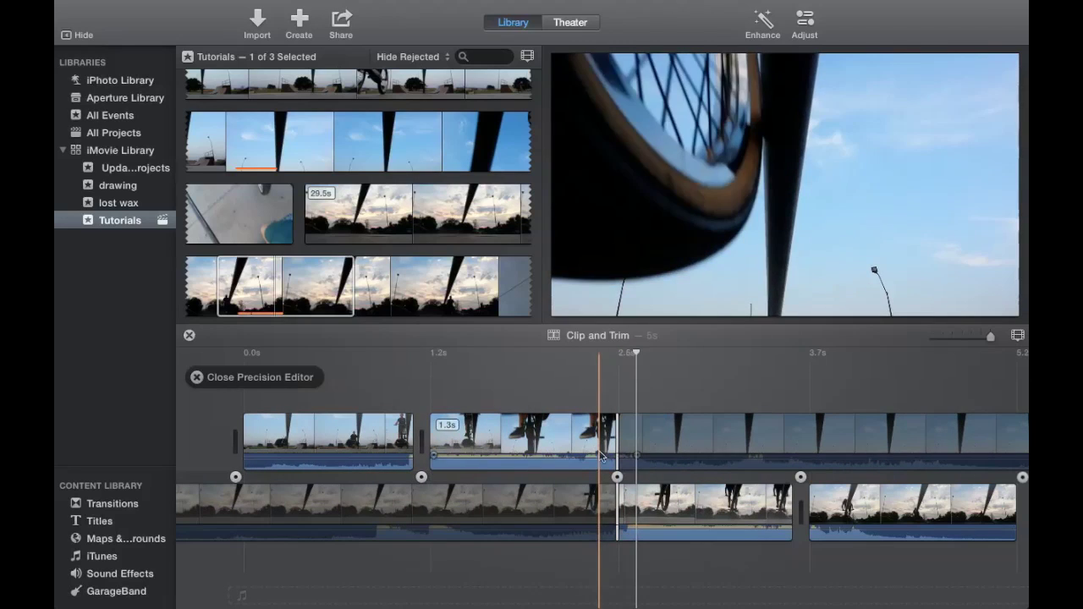
{"action": "mouse_move", "coordinate": [687, 513]}
{"action": "left_mouse_down"}
{"action": "mouse_move", "coordinate": [668, 513]}
{"action": "mouse_move", "coordinate": [682, 513]}
{"action": "left_mouse_up"}
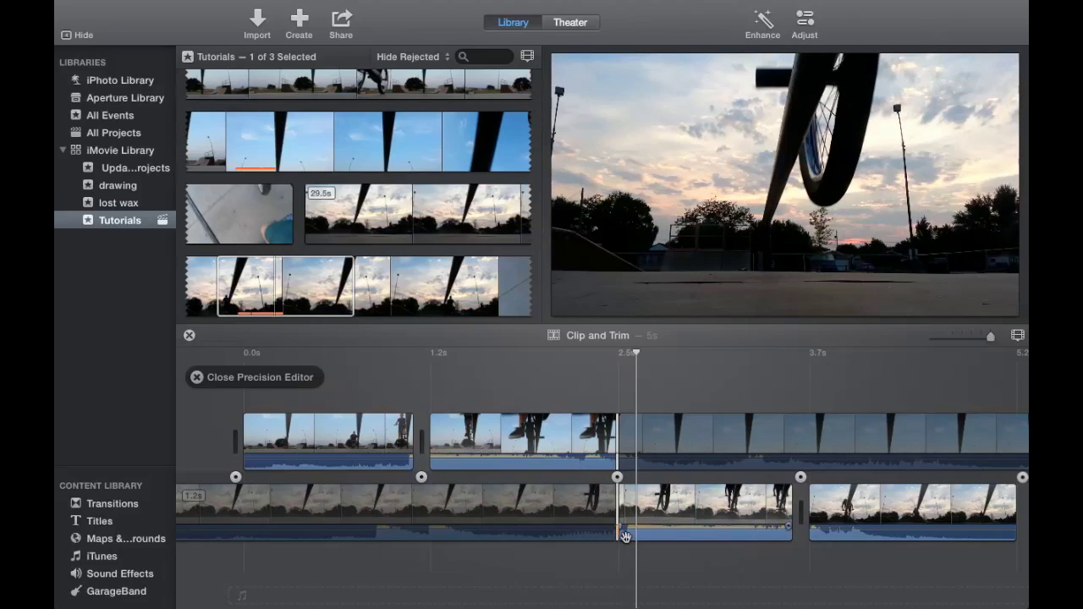
{"action": "mouse_move", "coordinate": [682, 518]}
{"action": "left_mouse_down"}
{"action": "mouse_move", "coordinate": [705, 523]}
{"action": "mouse_move", "coordinate": [686, 523]}
{"action": "mouse_move", "coordinate": [695, 522]}
{"action": "left_mouse_up"}
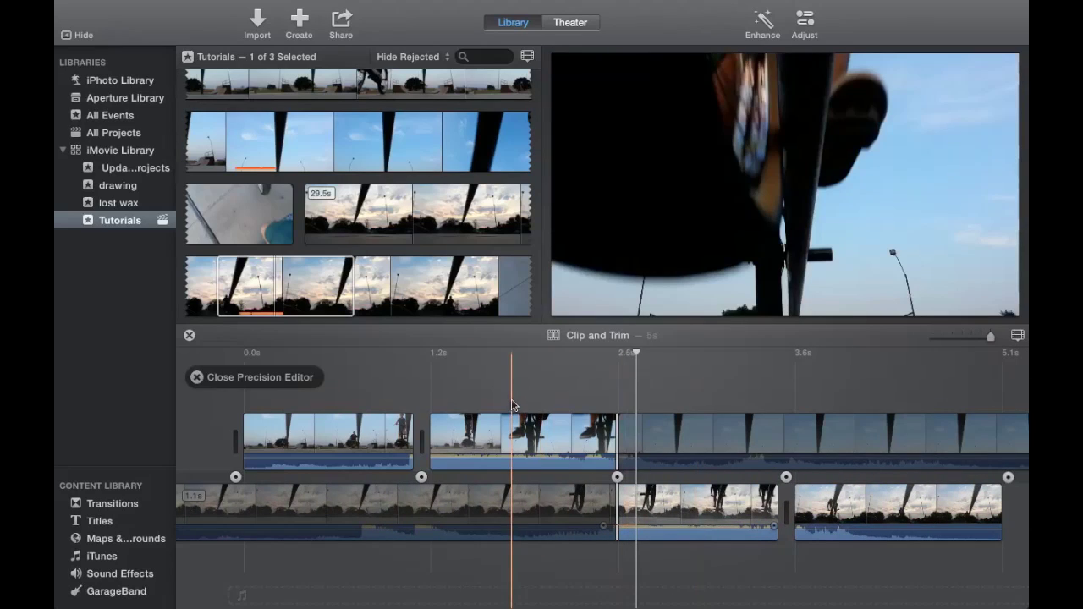
{"action": "key", "text": "Escape"}
- Play back the retrimmed sequence and place the playhead in the middle of the blue-sky slow-motion clip
{"action": "key", "text": "space"}
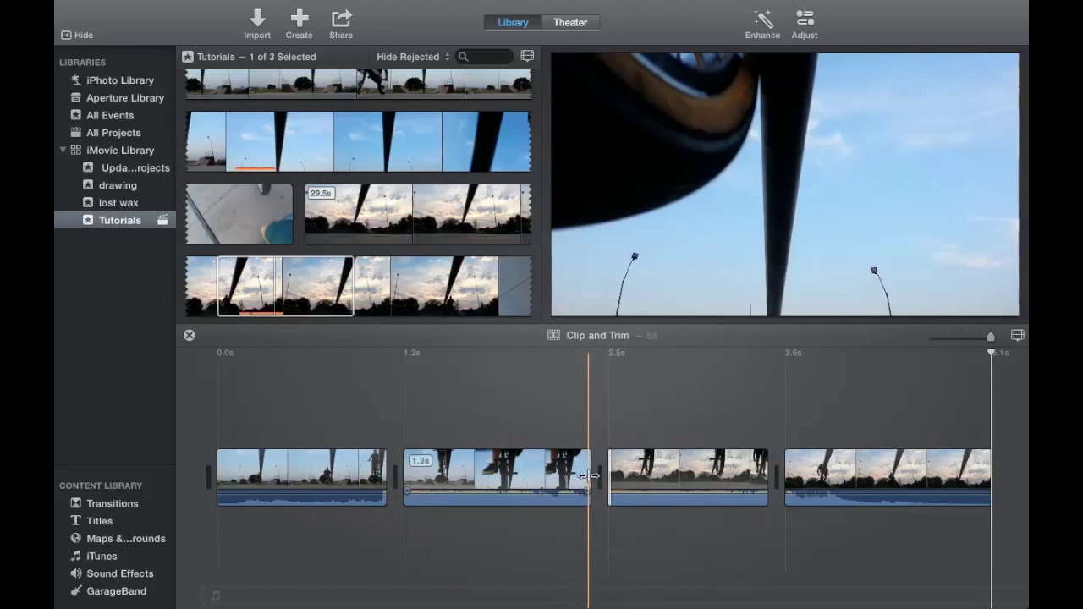
{"action": "left_click", "coordinate": [487, 412]}
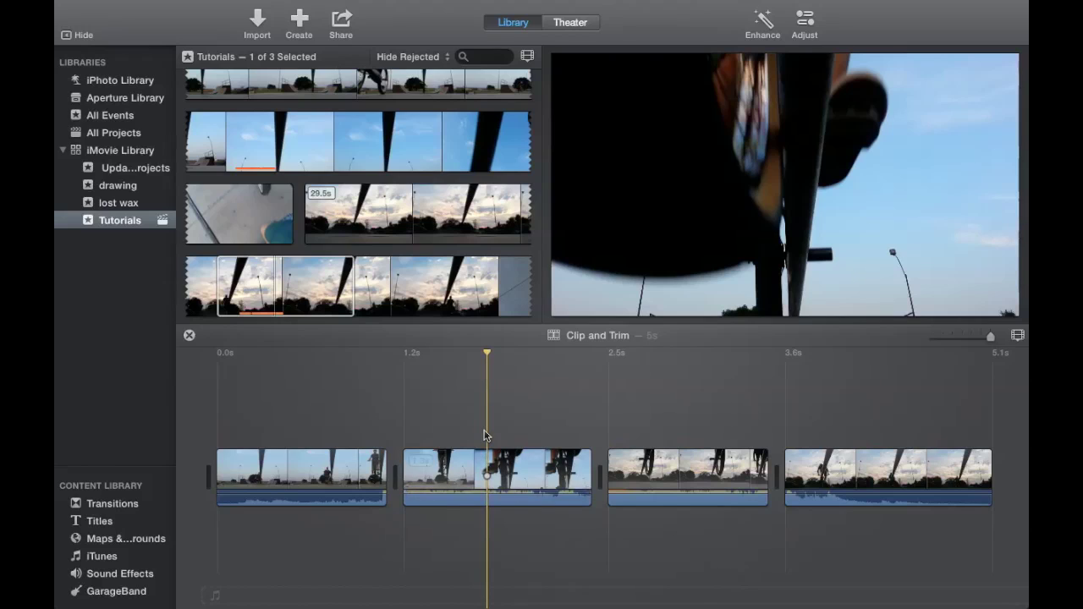